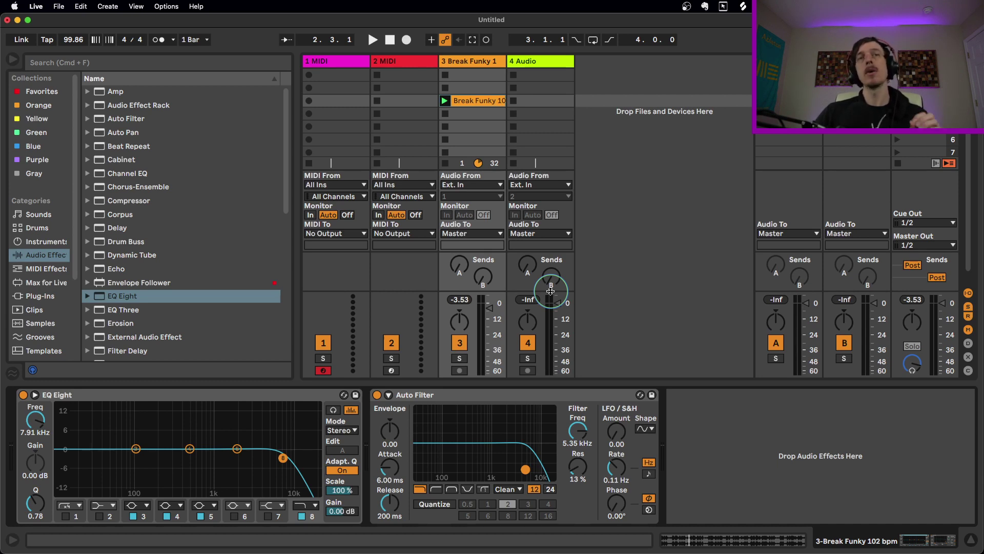
Step: Open the Auto Filter cutoff toward 19.9 kHz and lower EQ Eight's top low-pass band to 14.1 kHz
{"action": "left_click", "coordinate": [234, 398]}
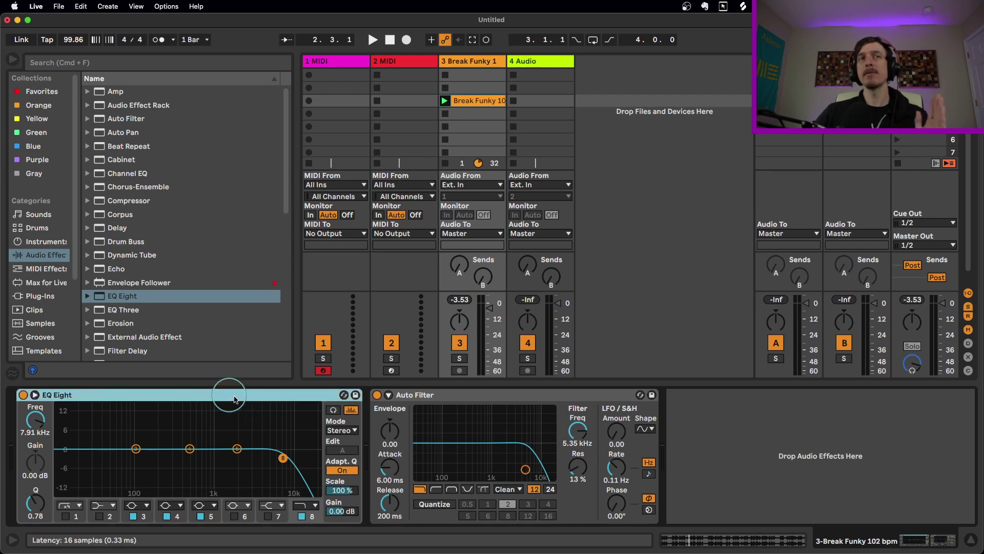
{"action": "left_click", "coordinate": [442, 396]}
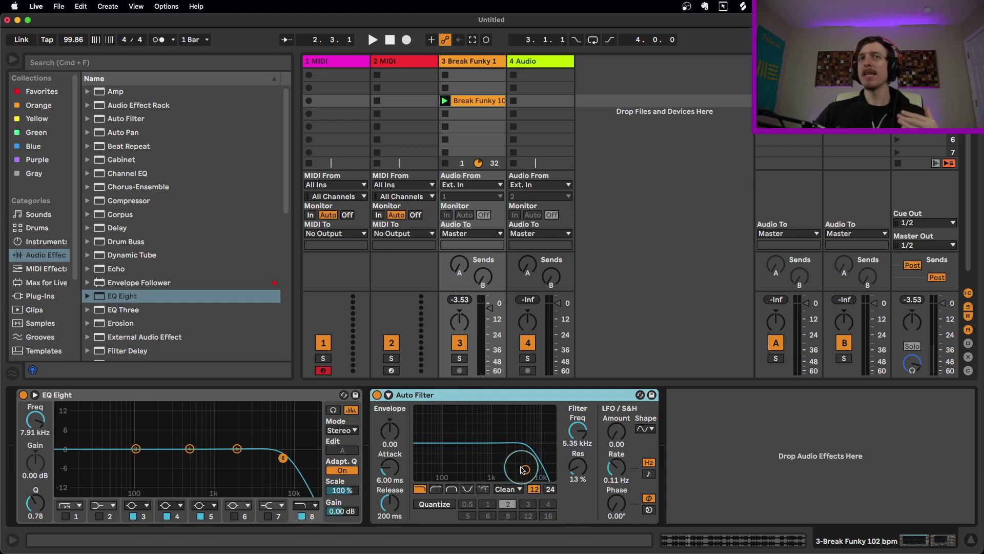
{"action": "left_click_drag", "start_coordinate": [523, 469], "coordinate": [552, 472]}
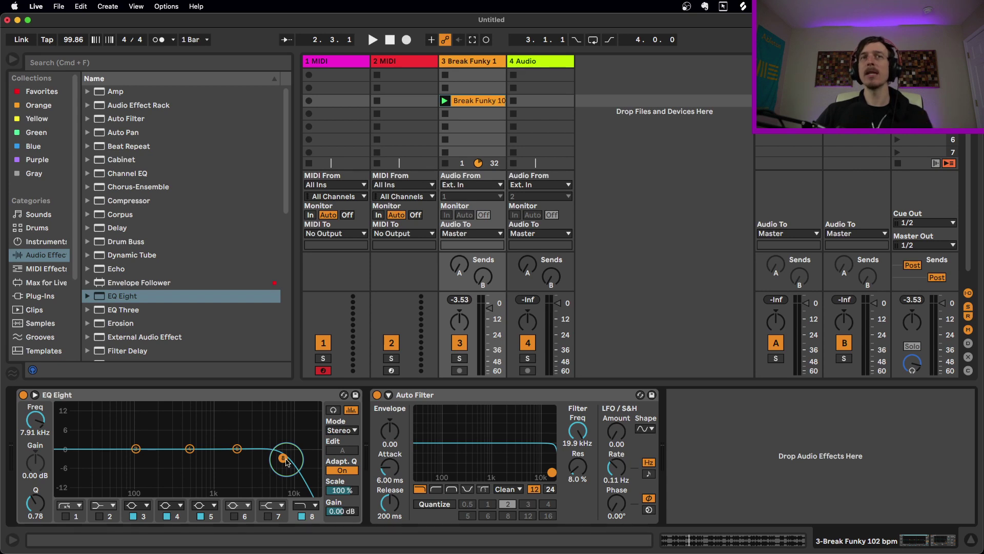
{"action": "mouse_move", "coordinate": [287, 463]}
{"action": "left_mouse_down"}
{"action": "mouse_move", "coordinate": [141, 456]}
{"action": "mouse_move", "coordinate": [302, 460]}
{"action": "left_mouse_up"}
Step: Play the break while sweeping the Auto Filter cutoff, leaving it at 16.1 kHz with 9.3% resonance
{"action": "key", "text": "space"}
{"action": "key", "text": "space"}
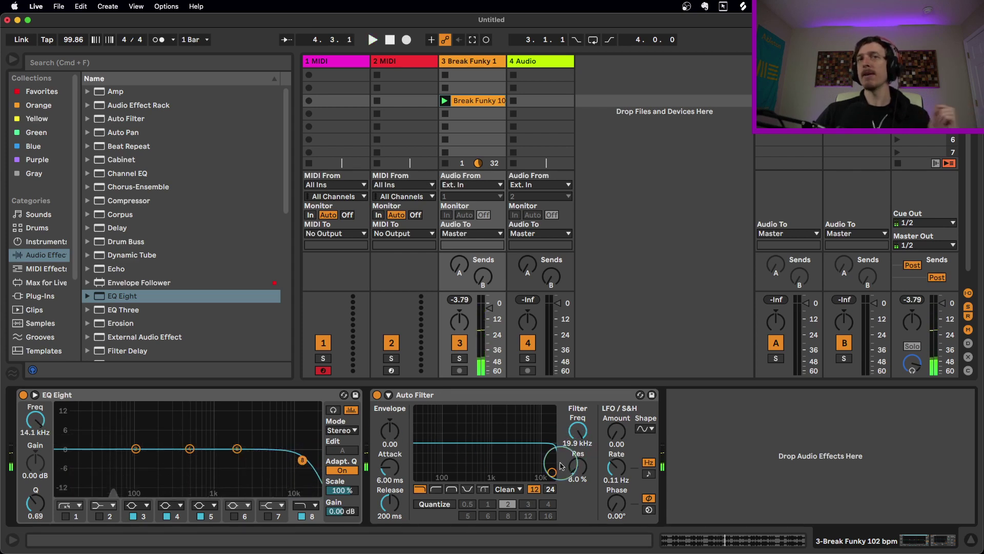
{"action": "left_click", "coordinate": [552, 472]}
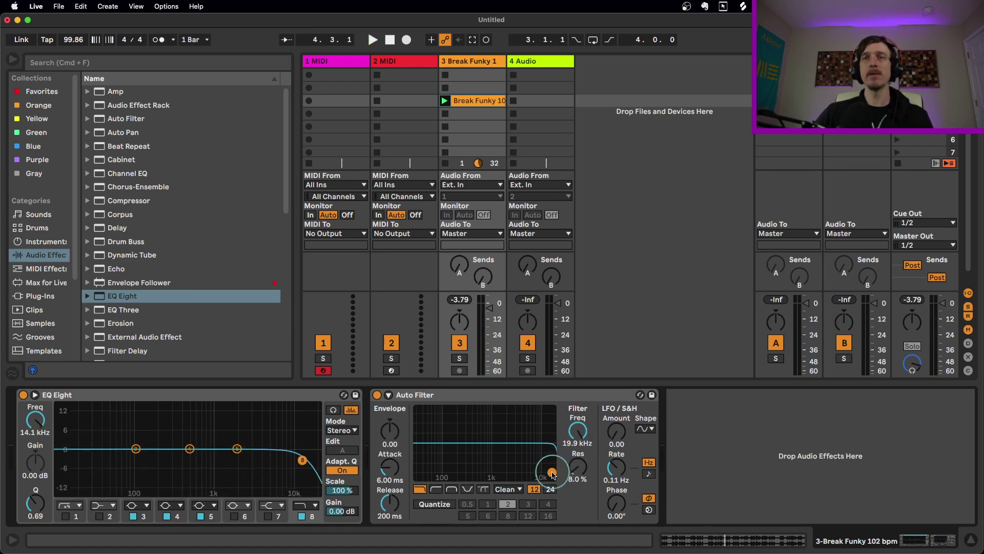
{"action": "key", "text": "space"}
{"action": "mouse_move", "coordinate": [553, 473]}
{"action": "left_mouse_down"}
{"action": "mouse_move", "coordinate": [443, 475]}
{"action": "mouse_move", "coordinate": [548, 471]}
{"action": "left_mouse_up"}
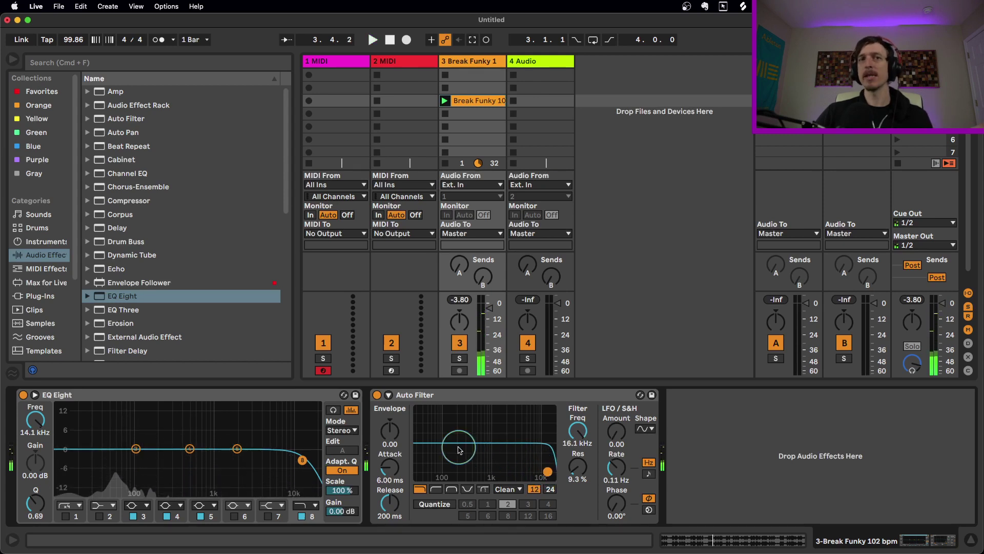
{"action": "left_click", "coordinate": [222, 396]}
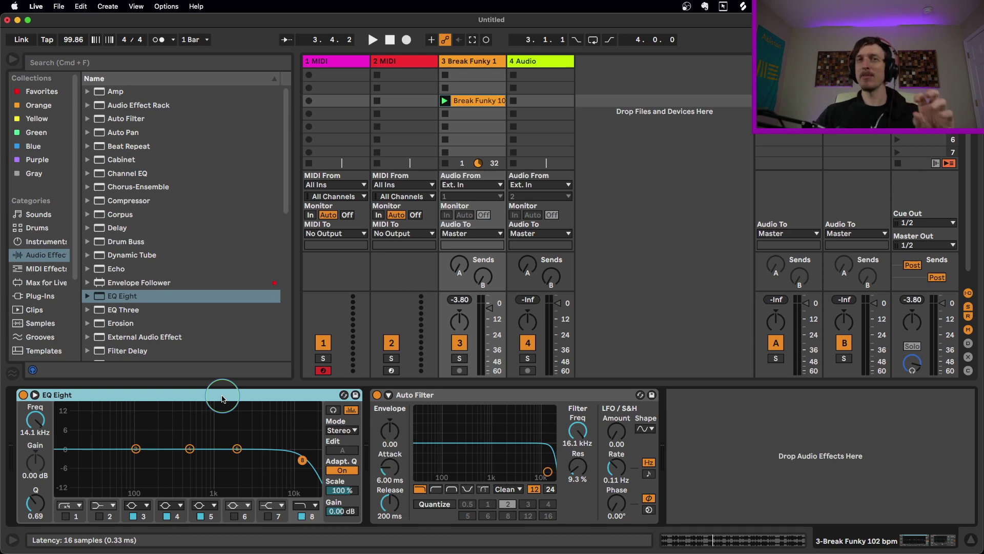
{"action": "left_click", "coordinate": [449, 400]}
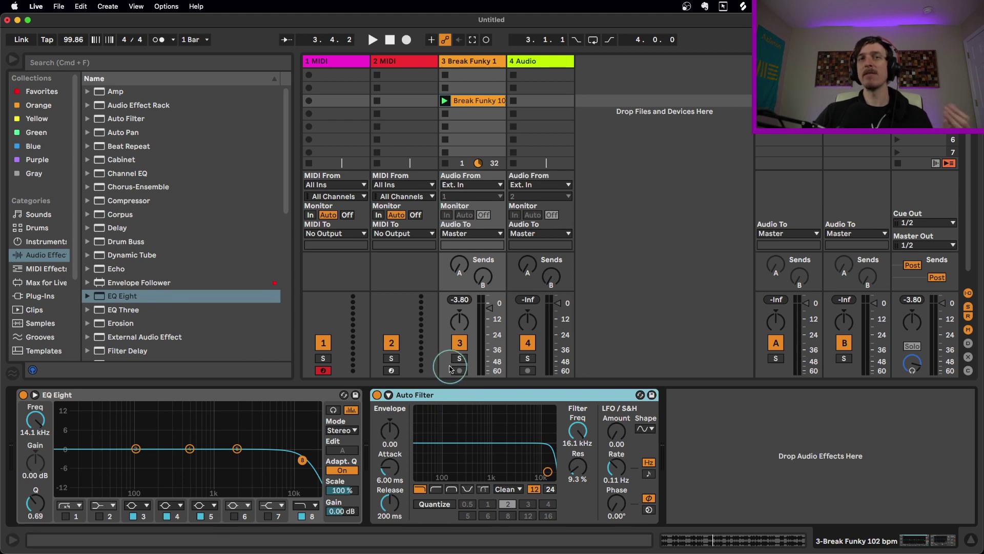
{"action": "left_click", "coordinate": [283, 391]}
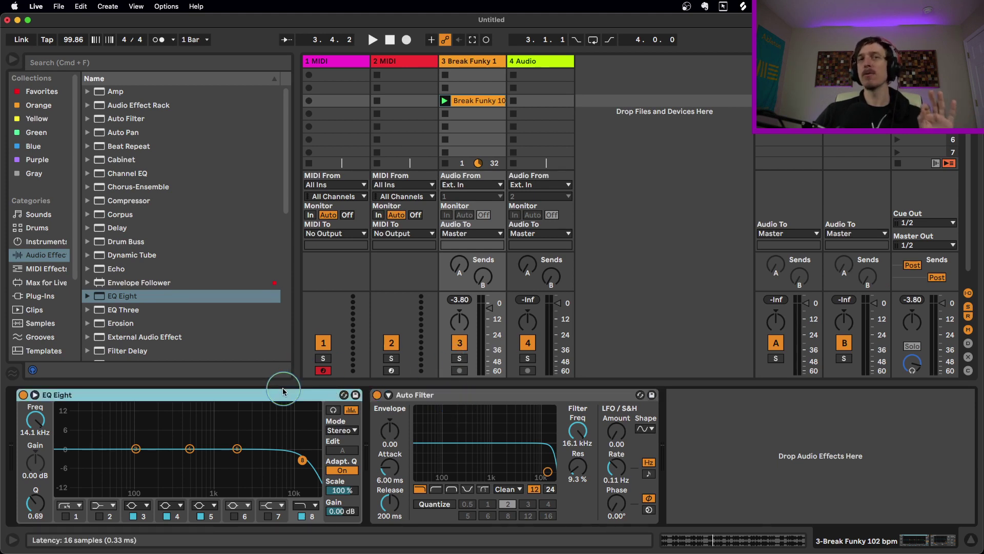
{"action": "left_click", "coordinate": [417, 399]}
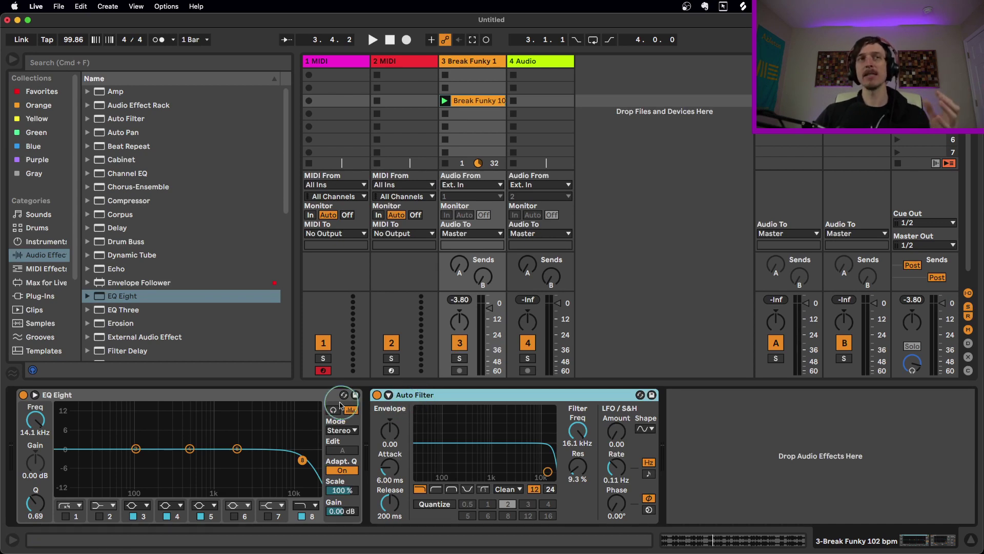
Step: Enable EQ Eight band 6 and boost a bell band around 1.94 kHz during playback
{"action": "left_click", "coordinate": [302, 396]}
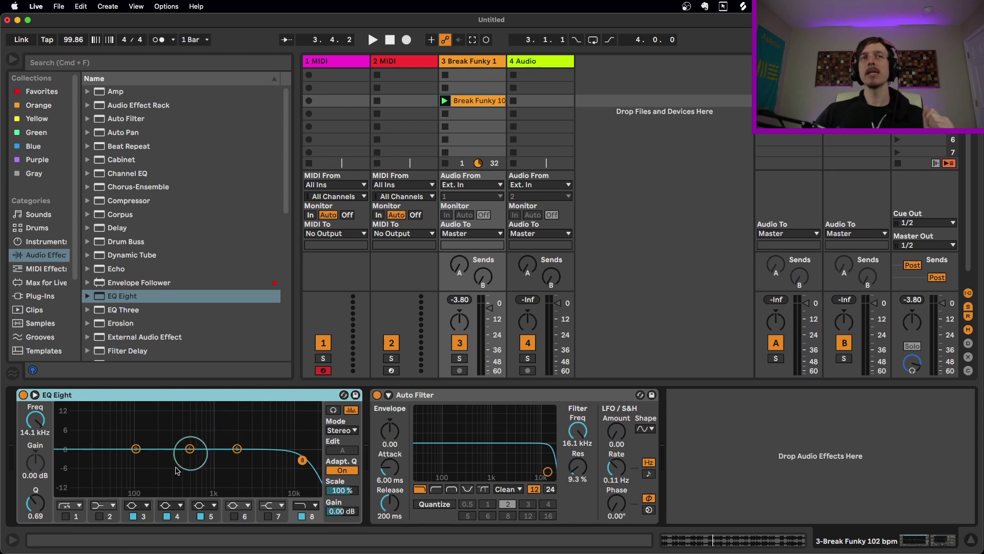
{"action": "left_click", "coordinate": [235, 517]}
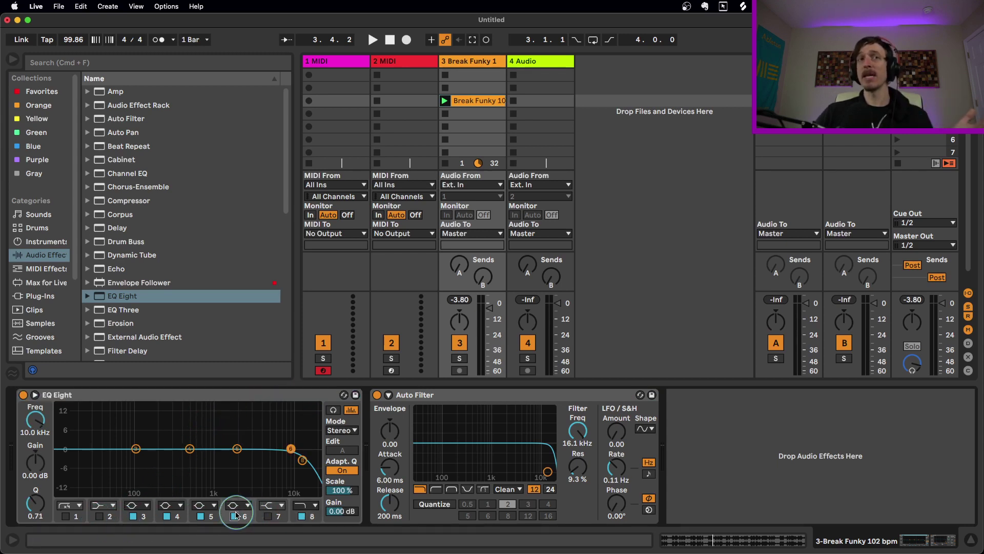
{"action": "left_click_drag", "start_coordinate": [238, 452], "coordinate": [173, 489]}
{"action": "key", "text": "space"}
{"action": "key", "text": "space"}
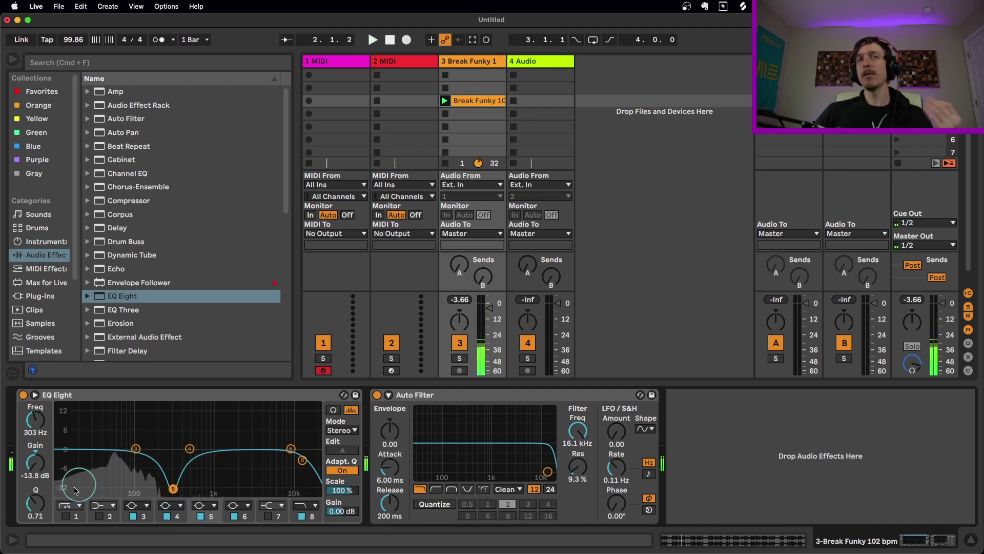
Step: Narrow the band to Q 4.25 and raise it into a peak near 367 Hz, then view band 3's filter shapes
{"action": "mouse_move", "coordinate": [35, 507]}
{"action": "left_mouse_down"}
{"action": "mouse_move", "coordinate": [38, 498]}
{"action": "mouse_move", "coordinate": [39, 510]}
{"action": "left_mouse_up"}
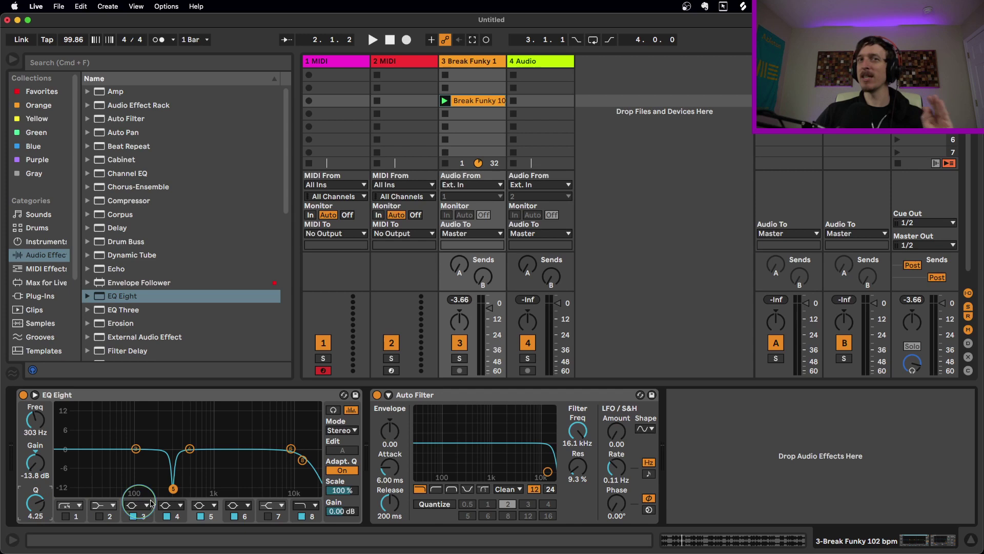
{"action": "key", "text": "space"}
{"action": "left_click_drag", "start_coordinate": [172, 498], "coordinate": [165, 449]}
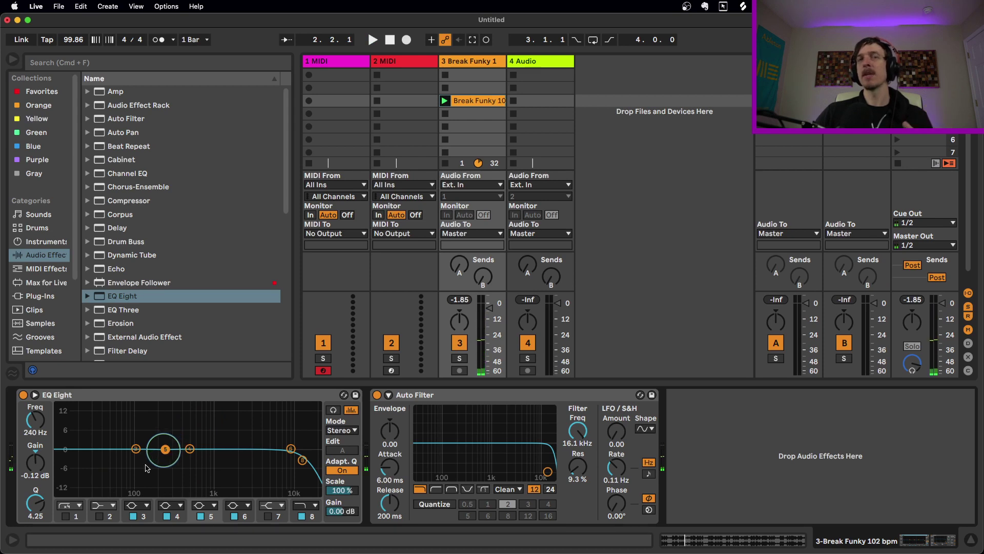
{"action": "left_click", "coordinate": [147, 504]}
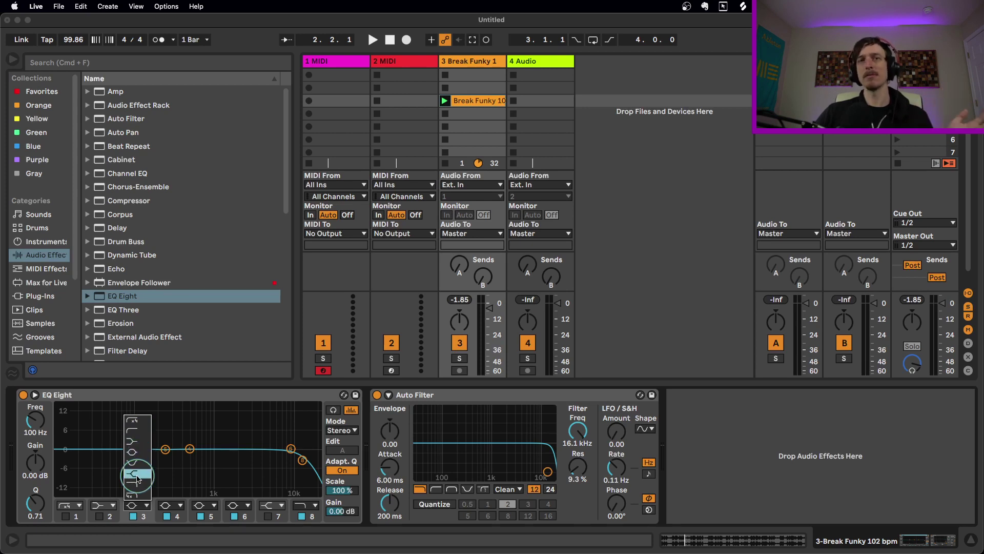
Step: Pull the narrow band into a cut near 303 Hz and flatten band 4 to -0.12 dB at 979 Hz
{"action": "left_click", "coordinate": [165, 449]}
{"action": "left_click_drag", "start_coordinate": [165, 449], "coordinate": [220, 436]}
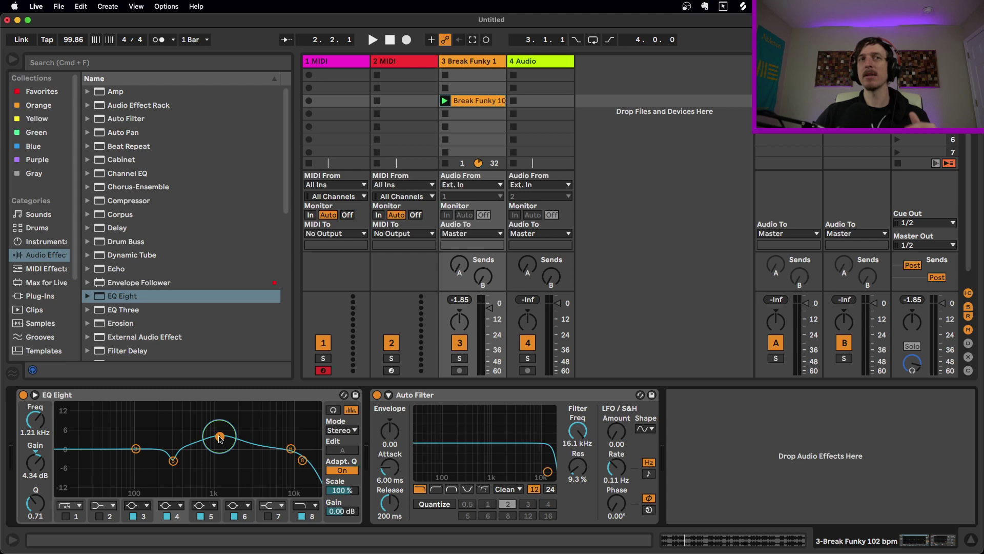
{"action": "left_click_drag", "start_coordinate": [220, 439], "coordinate": [213, 449]}
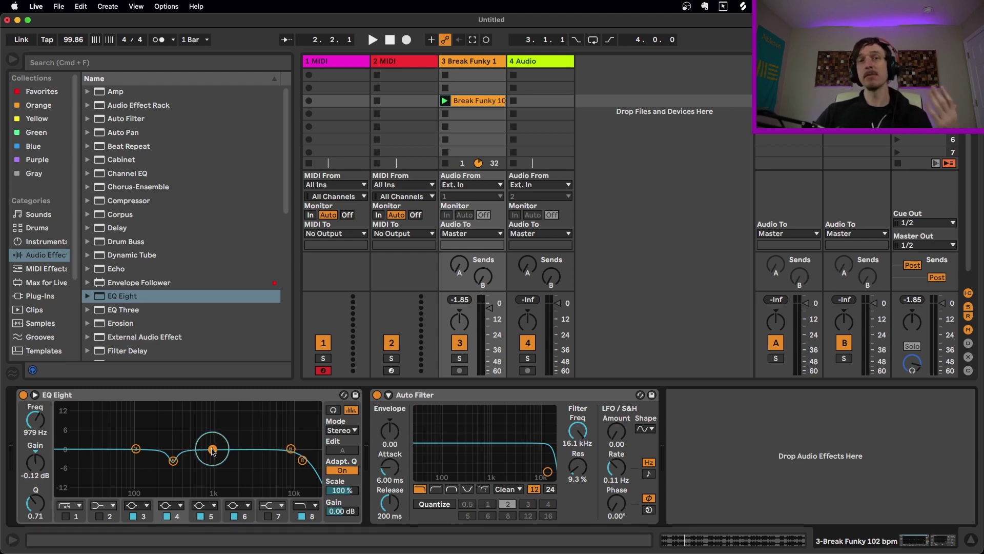
{"action": "left_click", "coordinate": [132, 396]}
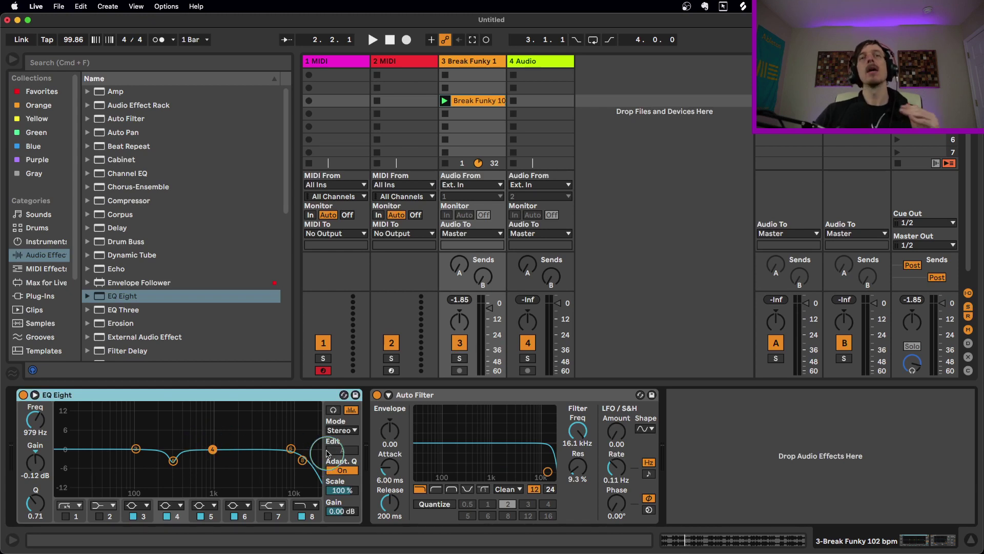
Step: Lower the Auto Filter cutoff to about 972 Hz and audition HP, BP, Notch and Morph, sweeping Morph 0–100
{"action": "left_click", "coordinate": [469, 414]}
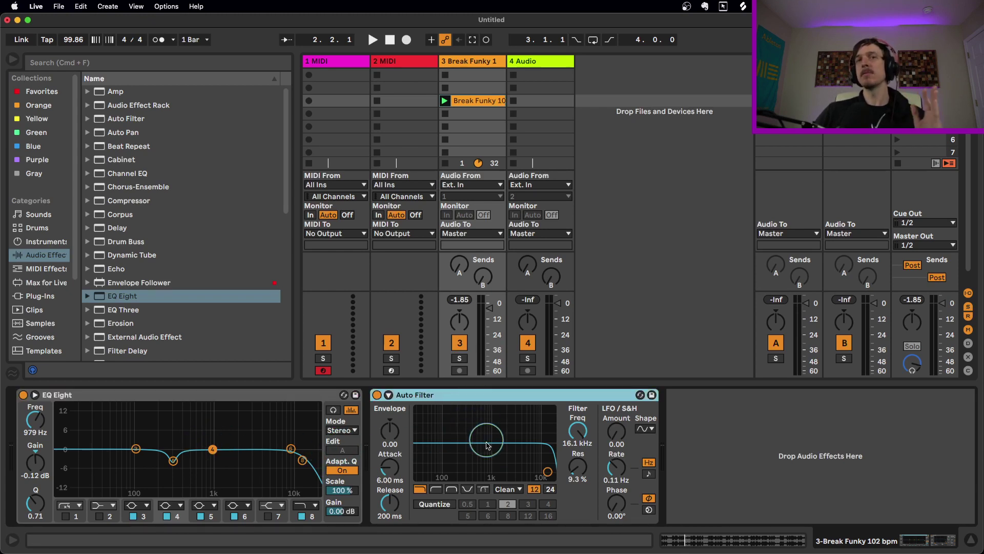
{"action": "left_click_drag", "start_coordinate": [547, 471], "coordinate": [490, 467]}
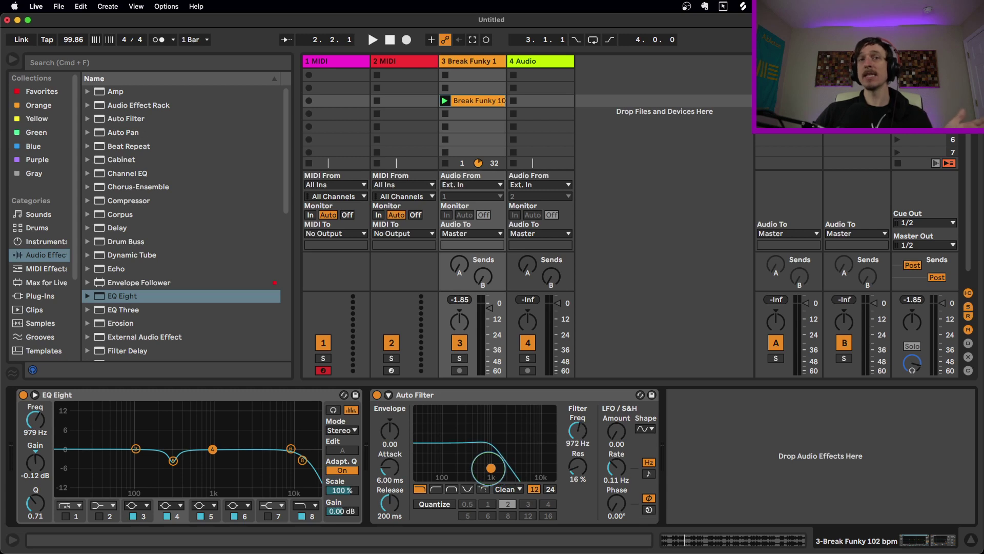
{"action": "left_click", "coordinate": [438, 491]}
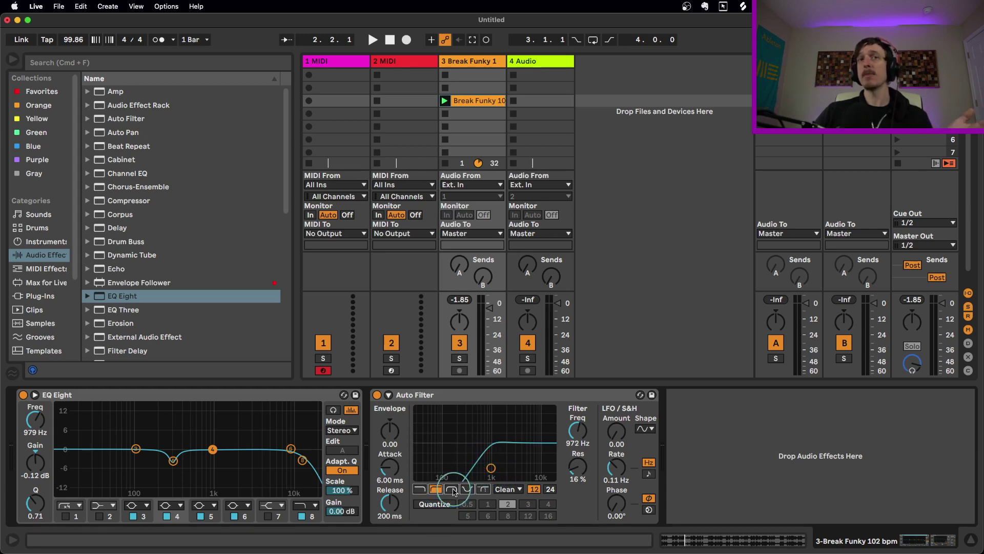
{"action": "left_click", "coordinate": [452, 491]}
{"action": "left_click", "coordinate": [468, 490]}
{"action": "left_click", "coordinate": [484, 489]}
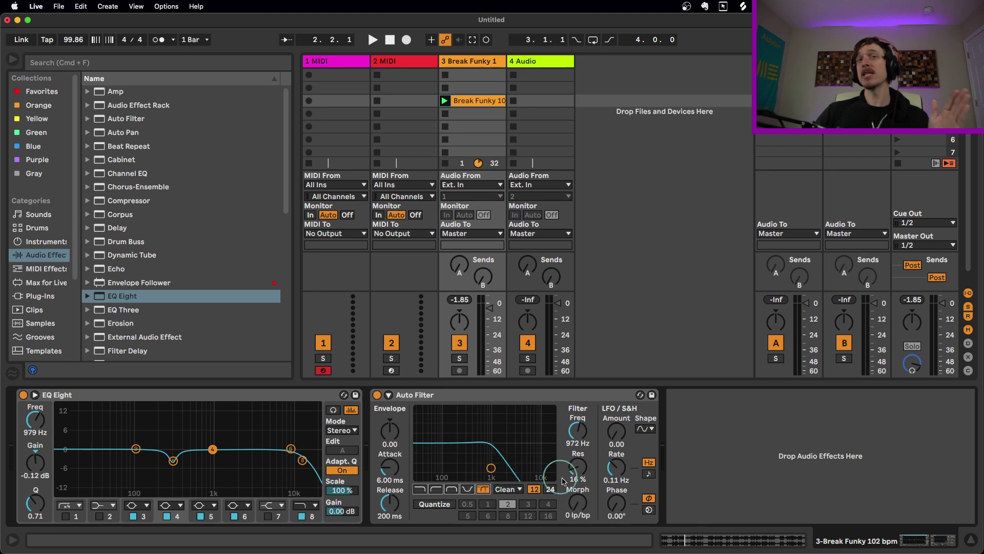
{"action": "left_click_drag", "start_coordinate": [578, 501], "coordinate": [577, 480]}
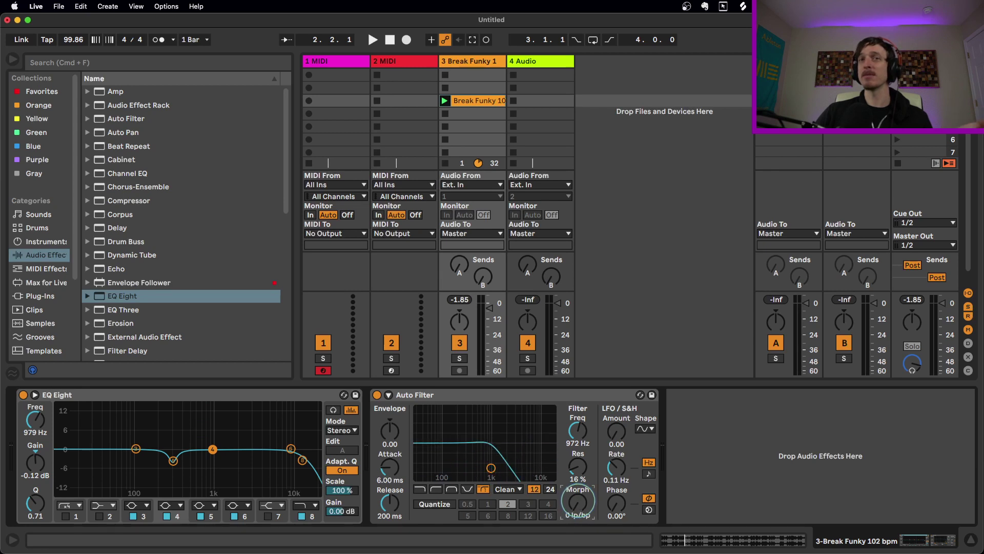
Step: Return Auto Filter to low-pass, open the cutoff to about 11.7 kHz, and play the break
{"action": "left_click", "coordinate": [419, 489]}
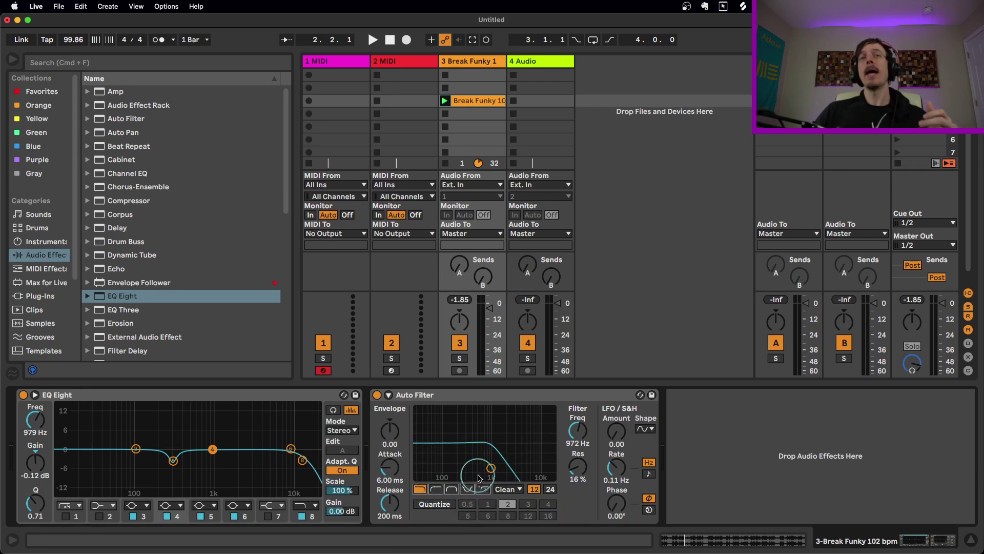
{"action": "left_click_drag", "start_coordinate": [492, 468], "coordinate": [536, 474]}
{"action": "key", "text": "space"}
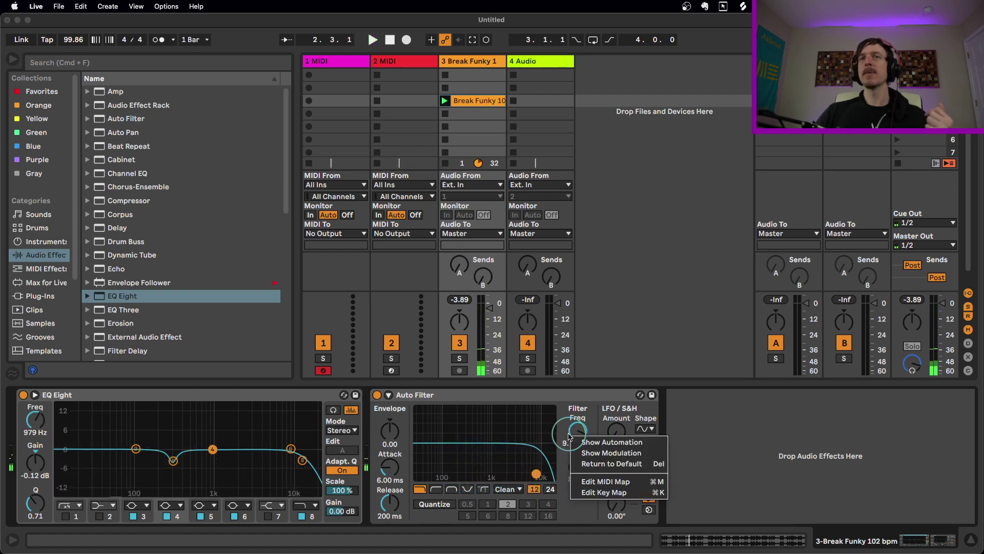
Step: Draw a cutoff automation ramp from 9.1 kHz down to 48.1 Hz at bar 4, play it, then stop
{"action": "left_click", "coordinate": [589, 441]}
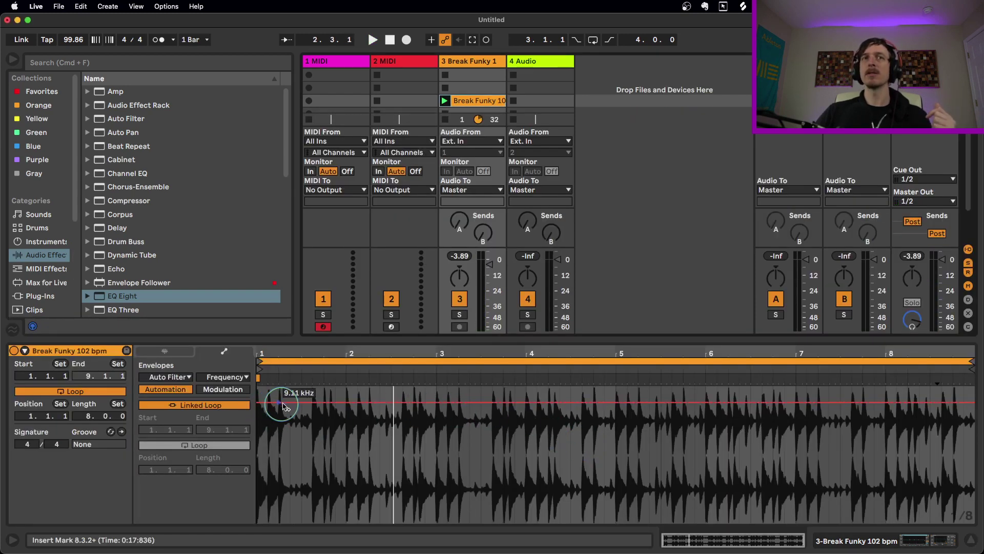
{"action": "left_click_drag", "start_coordinate": [417, 403], "coordinate": [537, 513]}
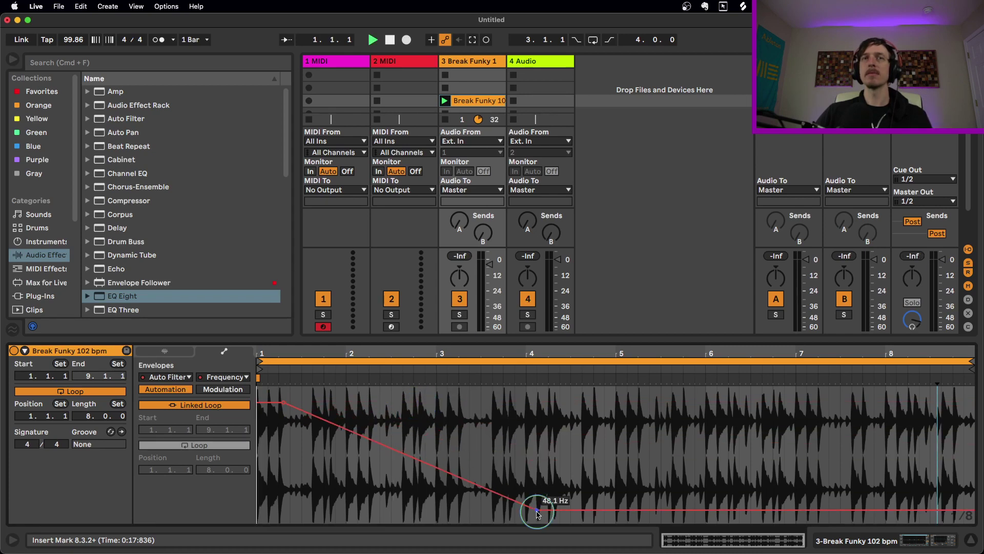
{"action": "key", "text": "space"}
{"action": "left_click", "coordinate": [470, 59]}
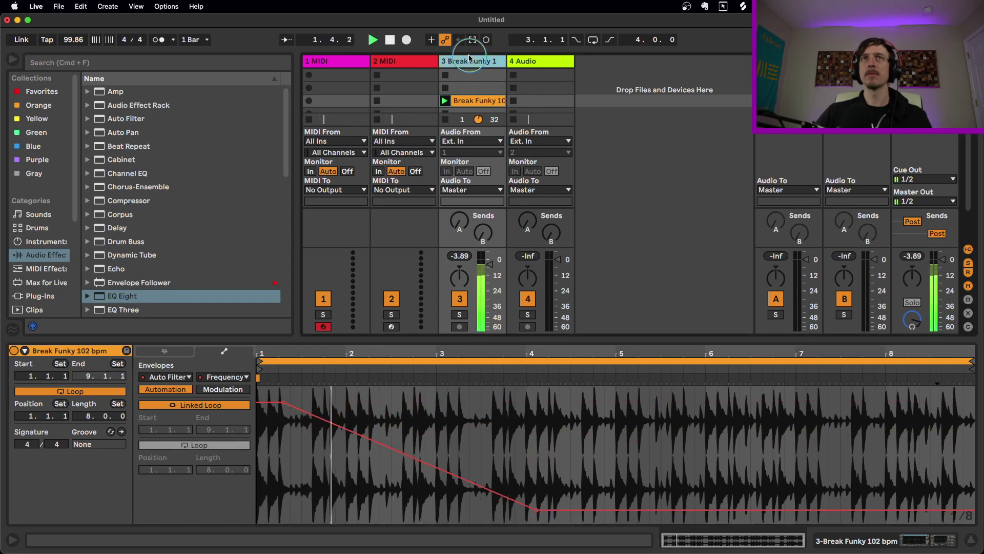
{"action": "left_click", "coordinate": [469, 59]}
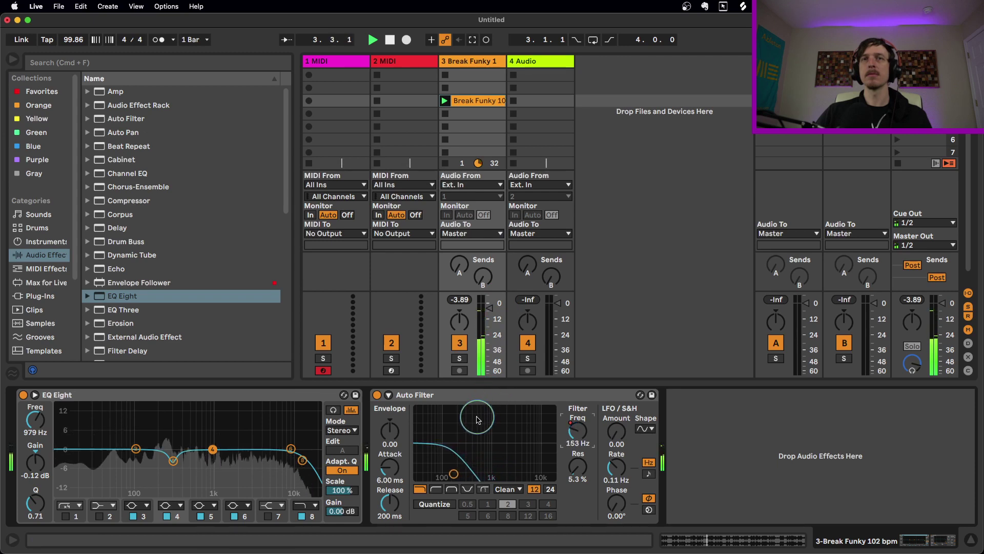
{"action": "key", "text": "space"}
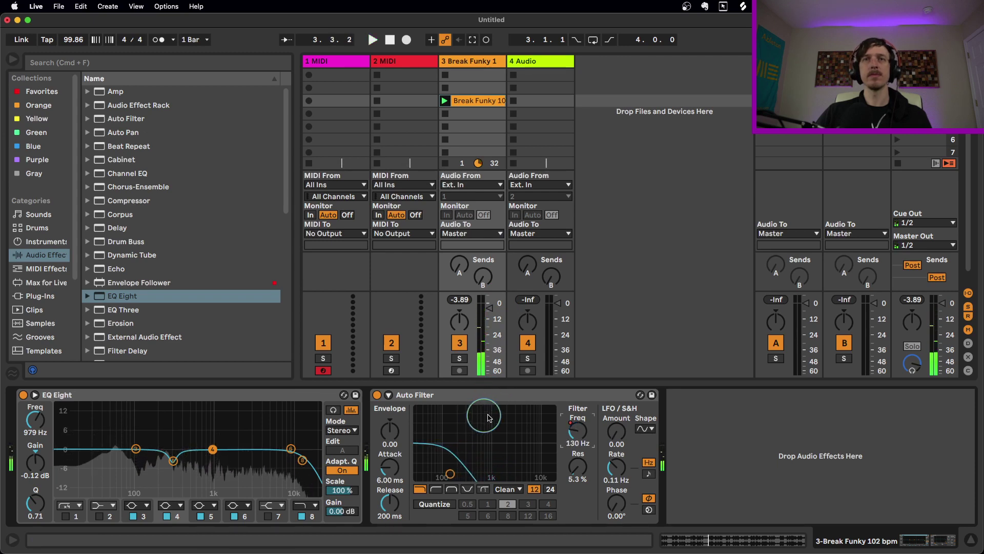
Step: Reset the Auto Filter cutoff to its 9.11 kHz default and set EQ Eight's high cut to 14.1 kHz
{"action": "right_click", "coordinate": [579, 433]}
{"action": "left_click", "coordinate": [608, 469]}
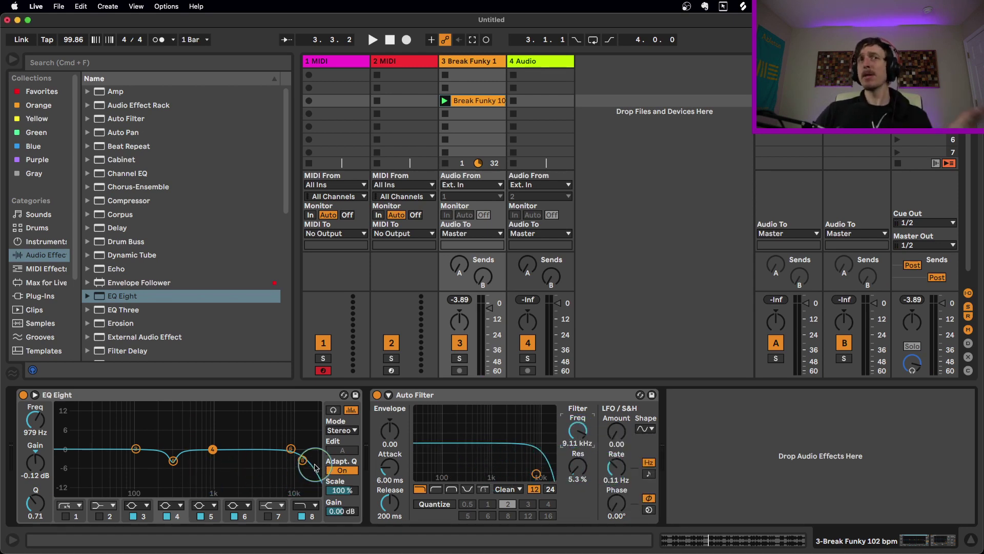
{"action": "mouse_move", "coordinate": [315, 467]}
{"action": "left_mouse_down"}
{"action": "mouse_move", "coordinate": [257, 454]}
{"action": "mouse_move", "coordinate": [176, 466]}
{"action": "mouse_move", "coordinate": [279, 450]}
{"action": "mouse_move", "coordinate": [302, 459]}
{"action": "left_mouse_up"}
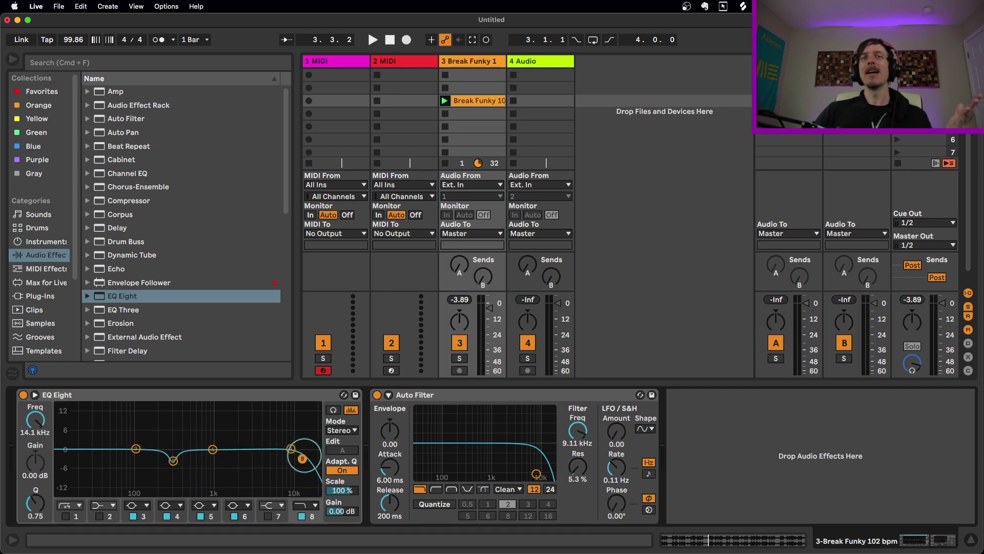
{"action": "left_click", "coordinate": [527, 395]}
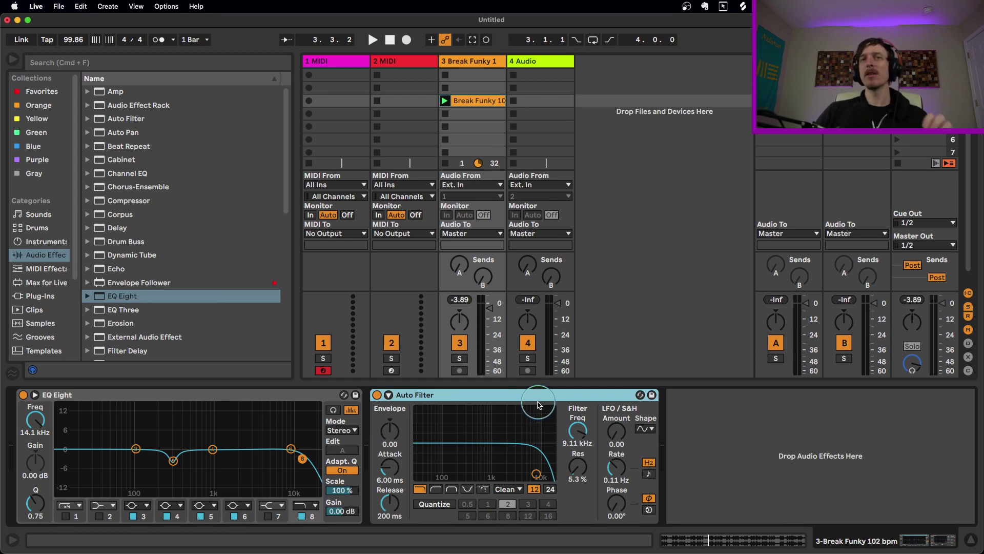
Step: Raise the Auto Filter LFO amount, drop the cutoff to 647 Hz, and keep the sine LFO shape
{"action": "left_click", "coordinate": [219, 396]}
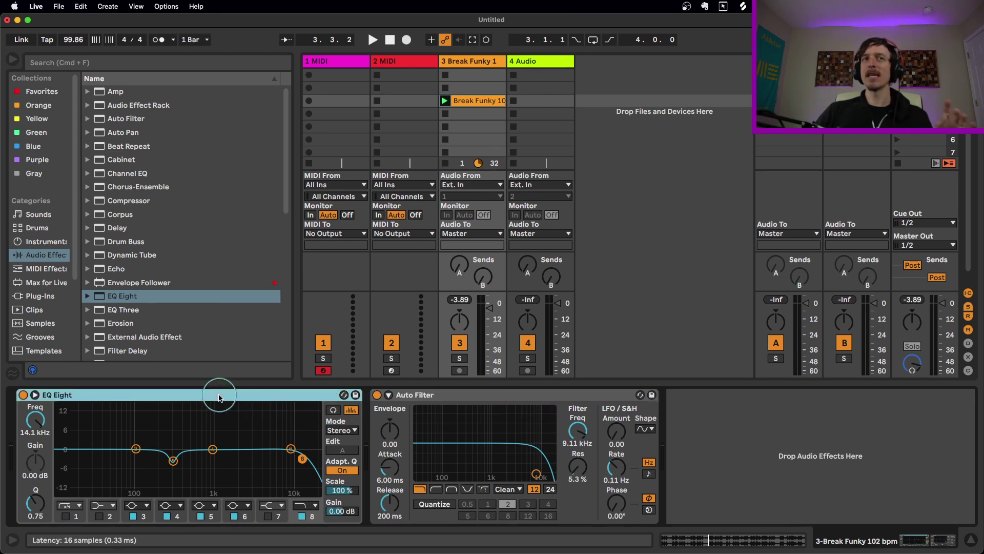
{"action": "left_click", "coordinate": [436, 394]}
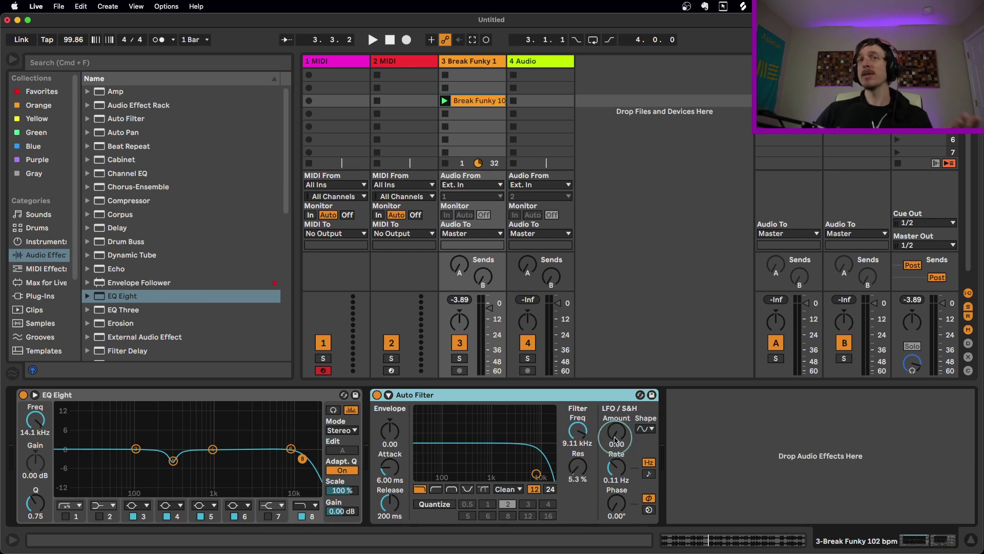
{"action": "left_click_drag", "start_coordinate": [616, 440], "coordinate": [616, 437]}
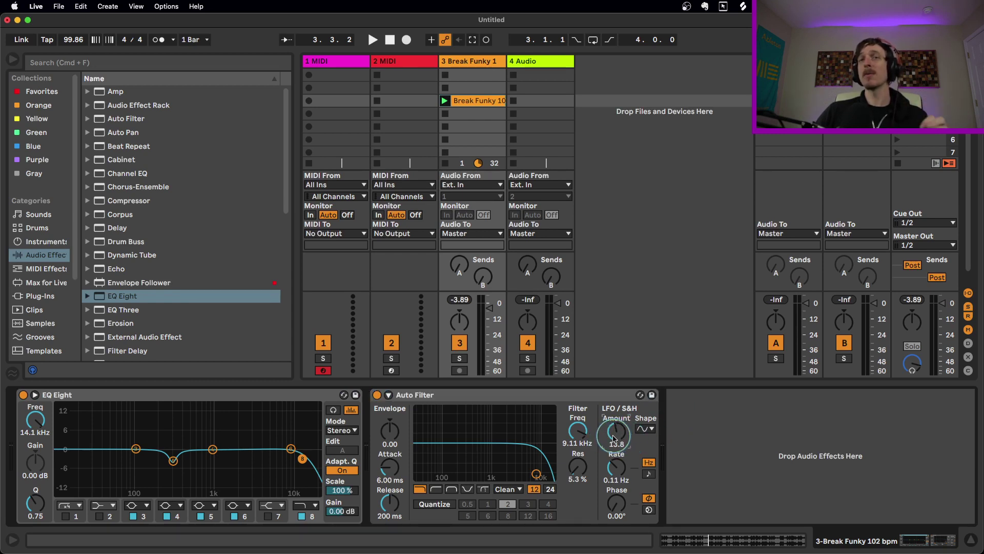
{"action": "left_click", "coordinate": [579, 432]}
{"action": "left_click_drag", "start_coordinate": [579, 432], "coordinate": [579, 461]}
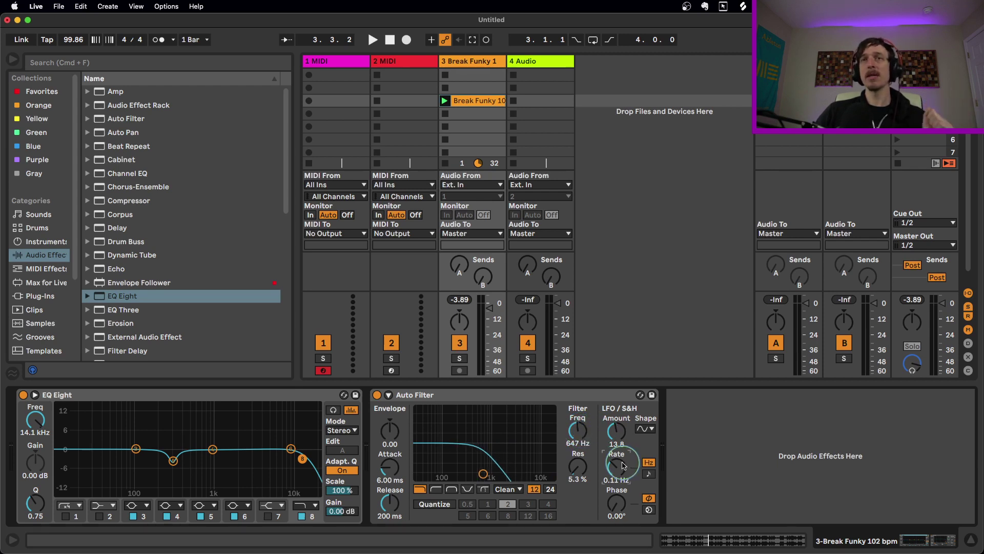
{"action": "left_click", "coordinate": [649, 428]}
{"action": "left_click", "coordinate": [649, 429]}
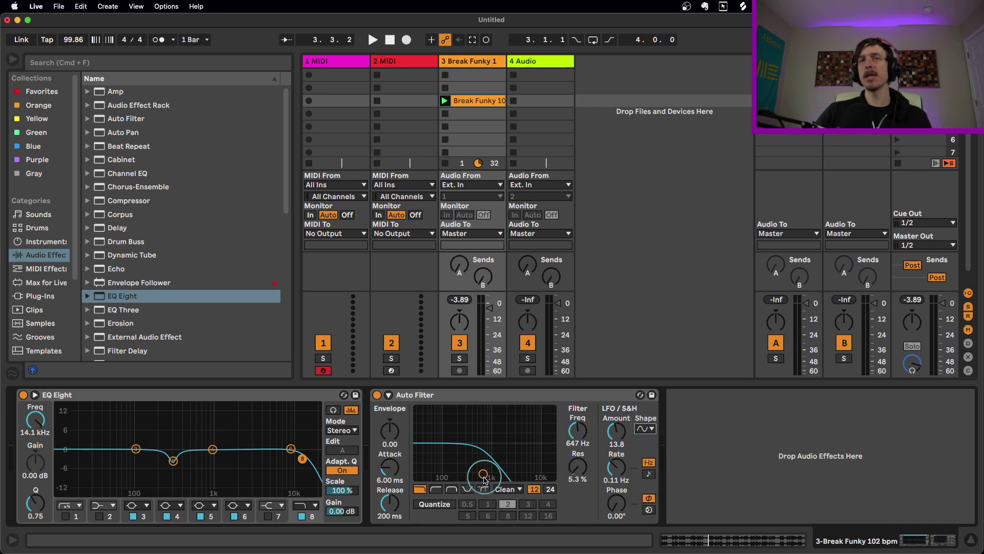
Step: Play the break and raise the LFO rate to 1.73 Hz, trimming the amount to 21.0
{"action": "key", "text": "space"}
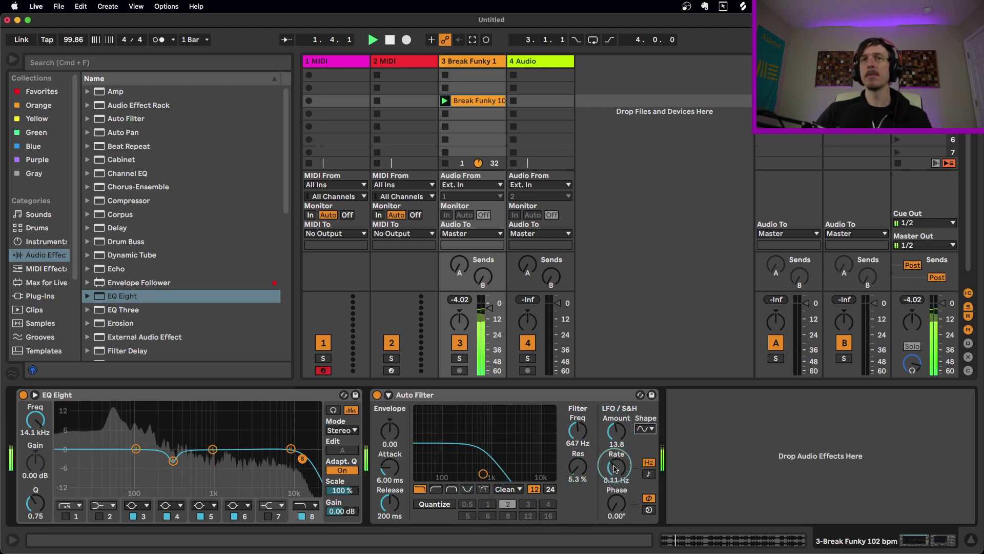
{"action": "left_click_drag", "start_coordinate": [620, 470], "coordinate": [617, 431]}
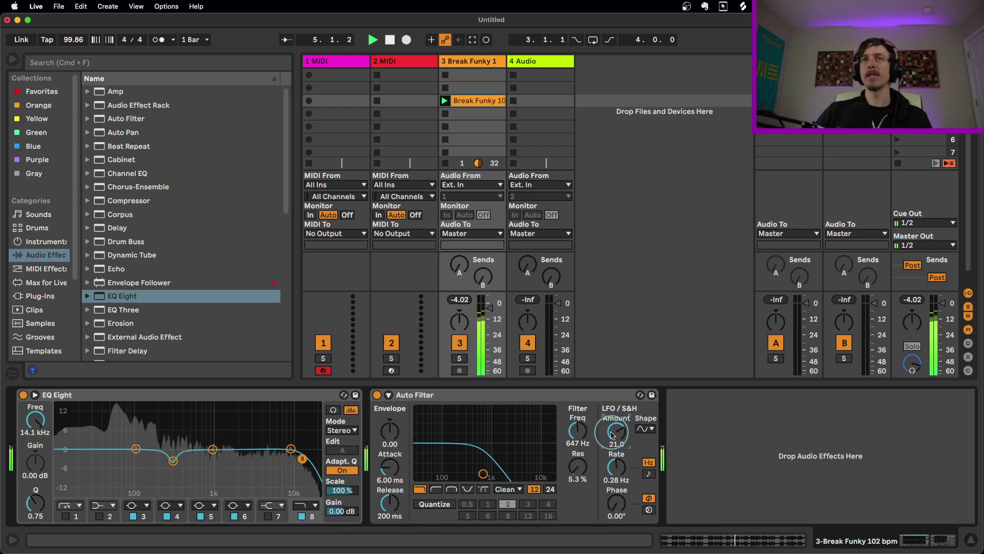
{"action": "left_click_drag", "start_coordinate": [617, 467], "coordinate": [617, 453]}
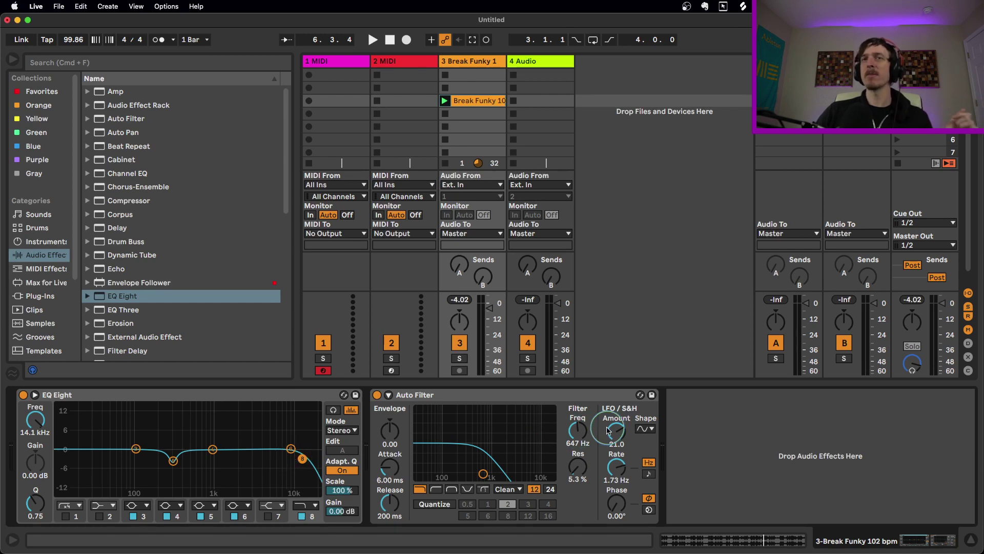
{"action": "left_click_drag", "start_coordinate": [617, 432], "coordinate": [615, 449]}
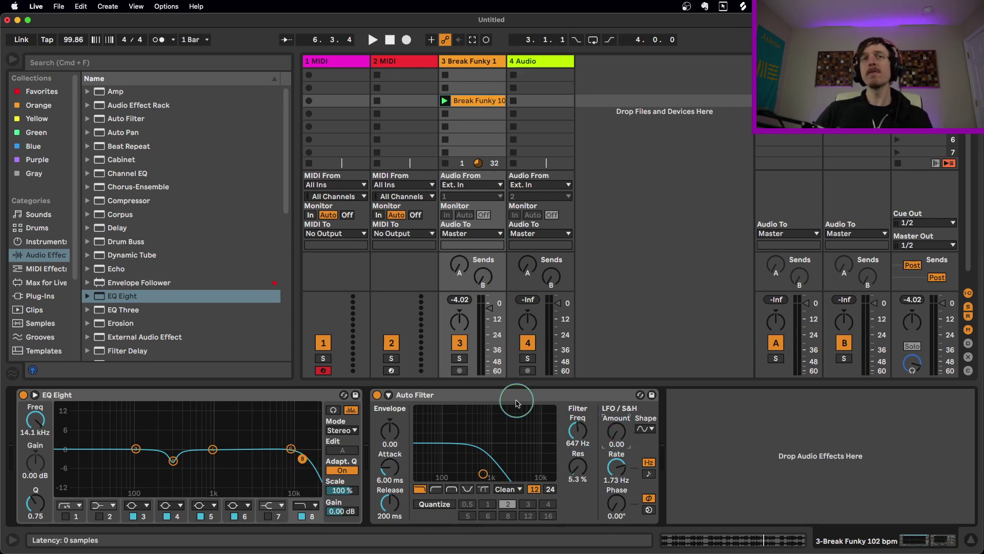
Step: Enable the Auto Filter sidechain, collapse its panel, and bring up the filter circuit type list
{"action": "left_click", "coordinate": [482, 395]}
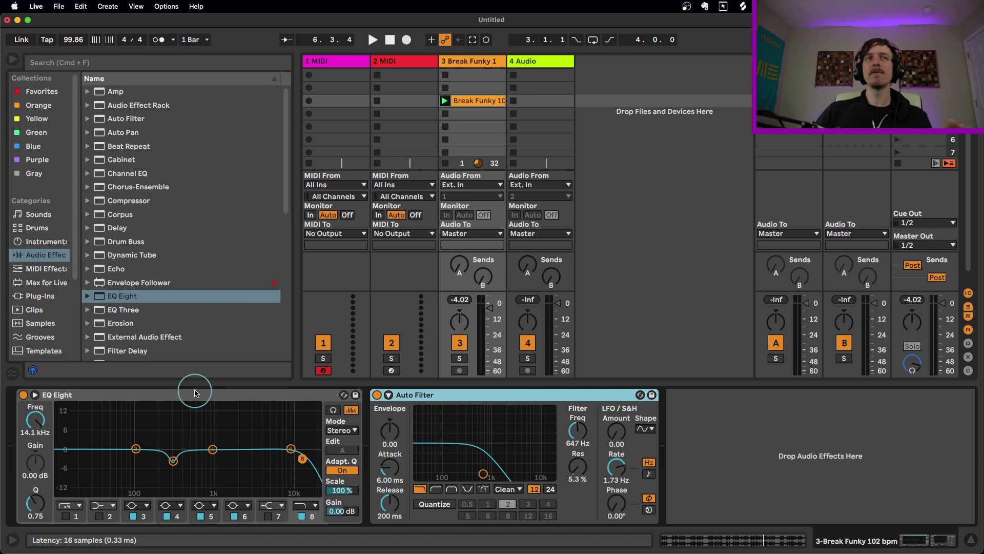
{"action": "left_click", "coordinate": [372, 421]}
{"action": "left_click", "coordinate": [397, 409]}
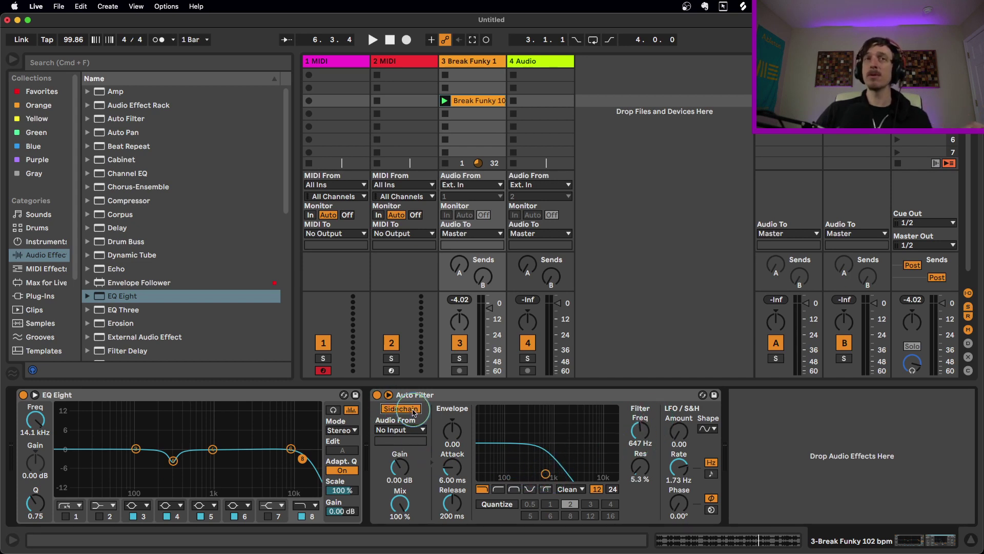
{"action": "left_click", "coordinate": [388, 395]}
{"action": "left_click", "coordinate": [505, 489]}
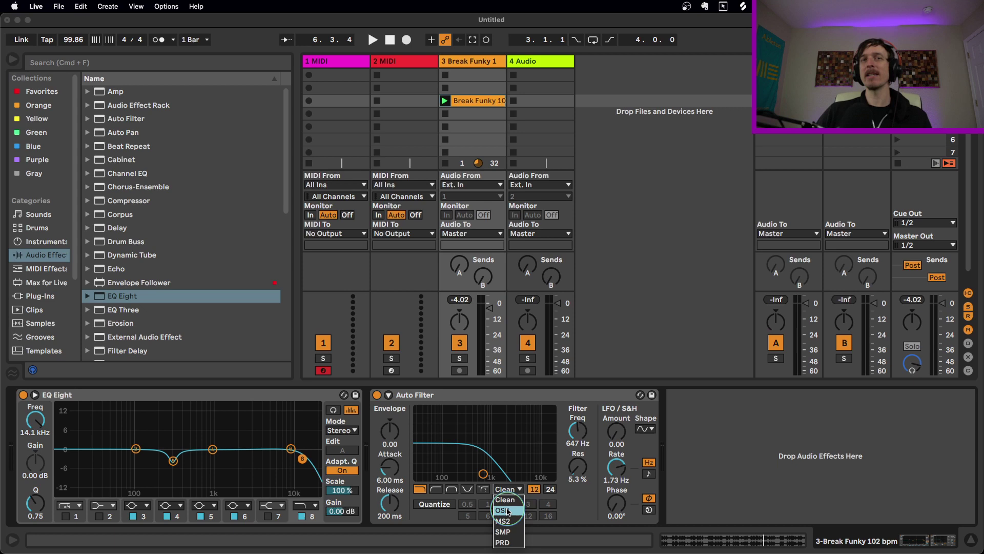
Step: Set the OSR circuit with 44% resonance at 732 Hz, audition PRD and Clean, then return to OSR
{"action": "left_click", "coordinate": [507, 511]}
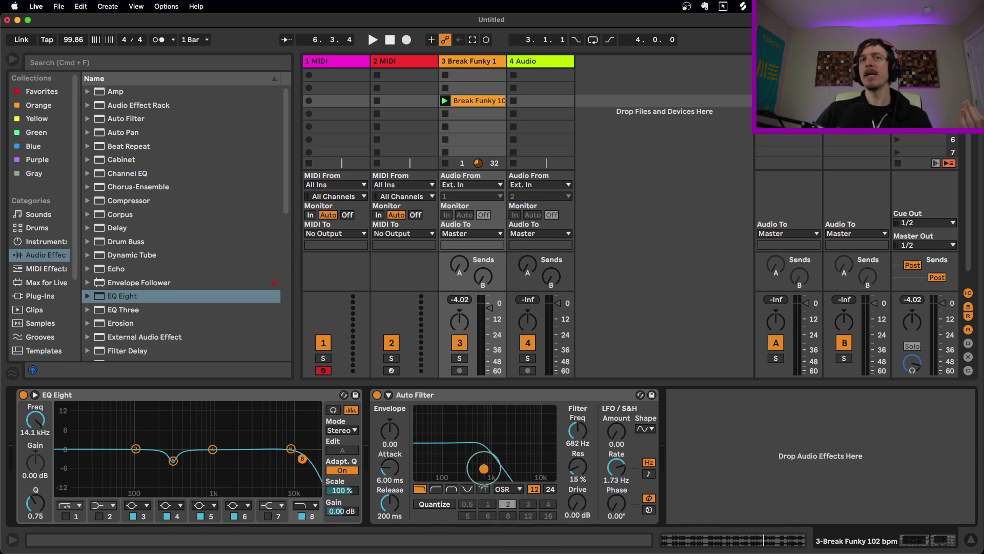
{"action": "left_click_drag", "start_coordinate": [483, 474], "coordinate": [485, 453]}
{"action": "left_click", "coordinate": [508, 490]}
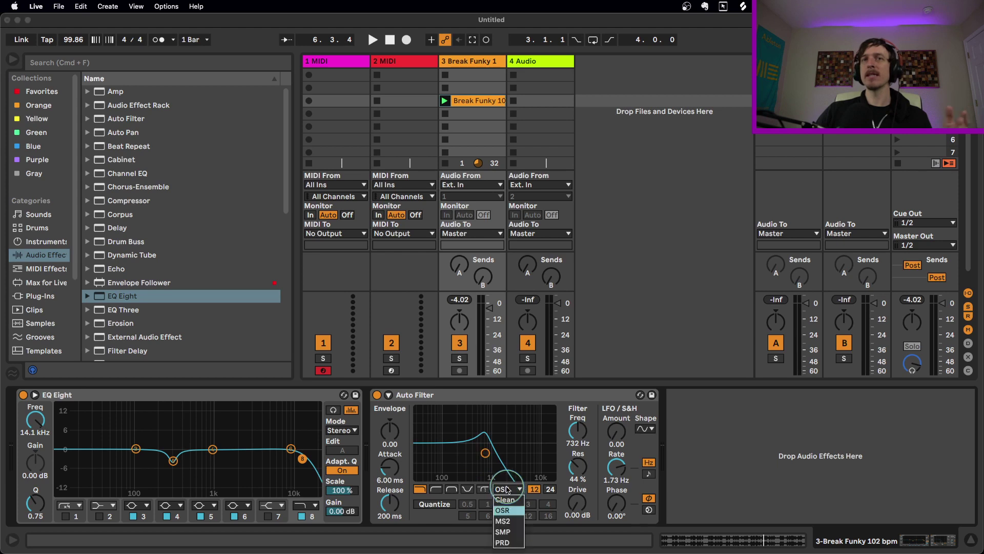
{"action": "left_click", "coordinate": [514, 545]}
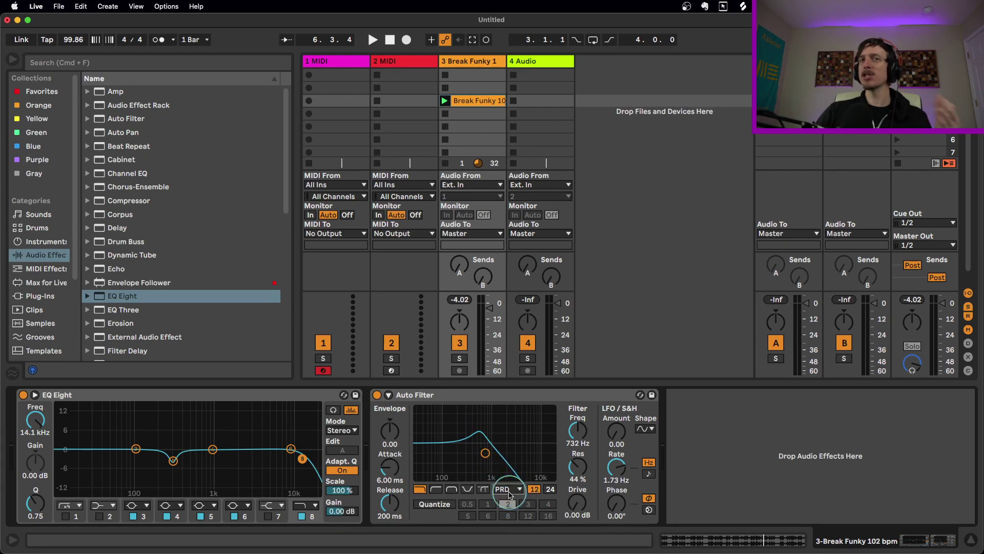
{"action": "left_click", "coordinate": [510, 490]}
{"action": "left_click", "coordinate": [515, 500]}
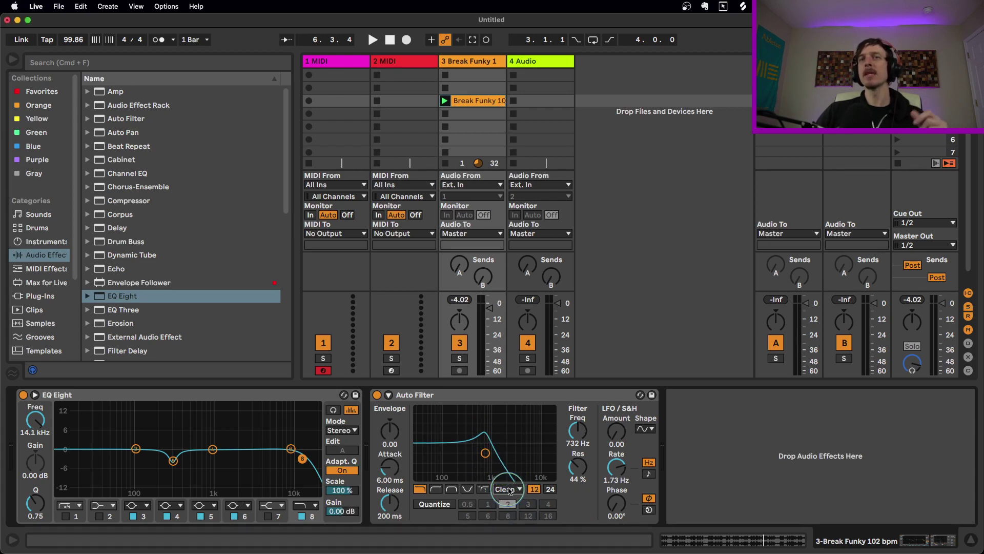
{"action": "left_click", "coordinate": [513, 489]}
{"action": "left_click", "coordinate": [513, 510]}
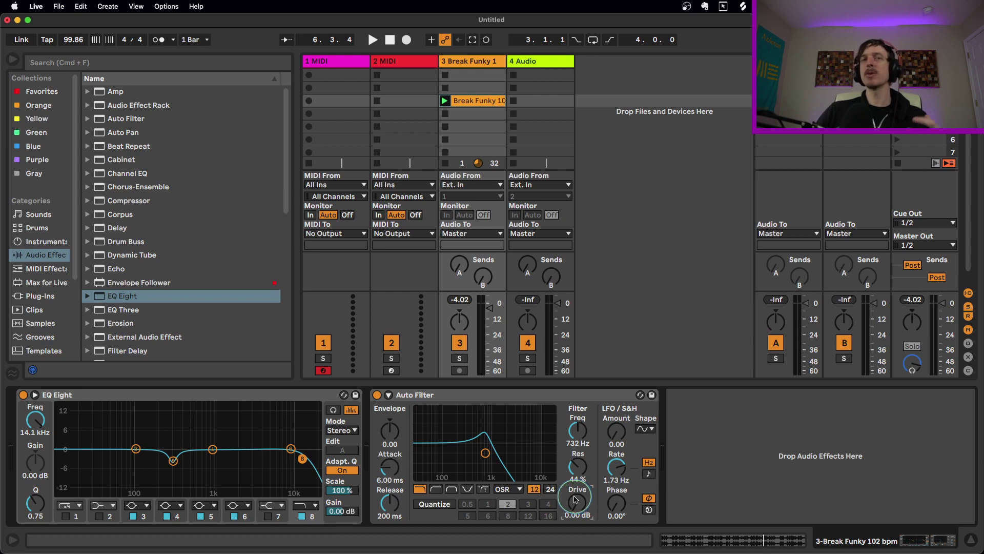
Step: Move the cutoff to 1.54 kHz with 37% resonance and audition added drive during playback
{"action": "left_click_drag", "start_coordinate": [485, 452], "coordinate": [501, 457]}
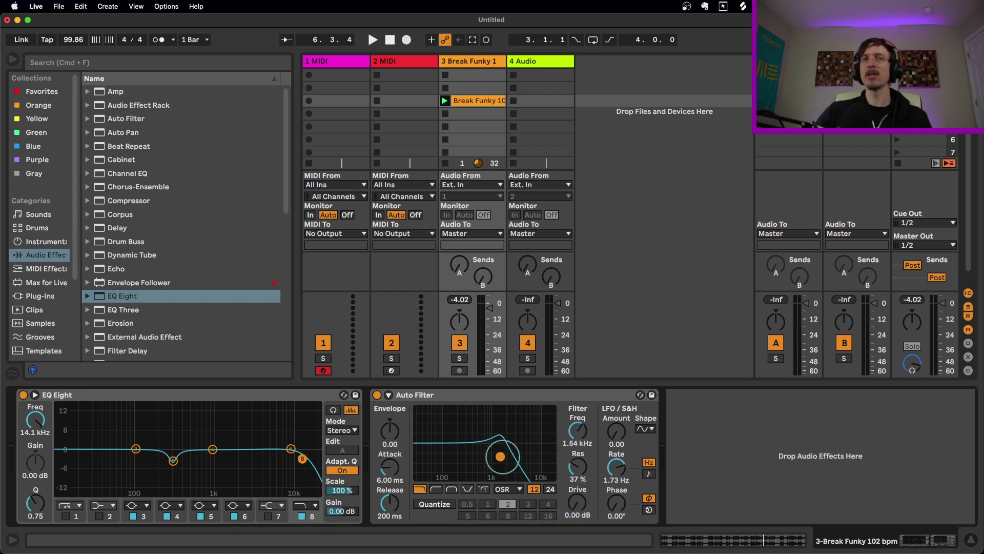
{"action": "left_click_drag", "start_coordinate": [578, 506], "coordinate": [576, 498]}
{"action": "key", "text": "space"}
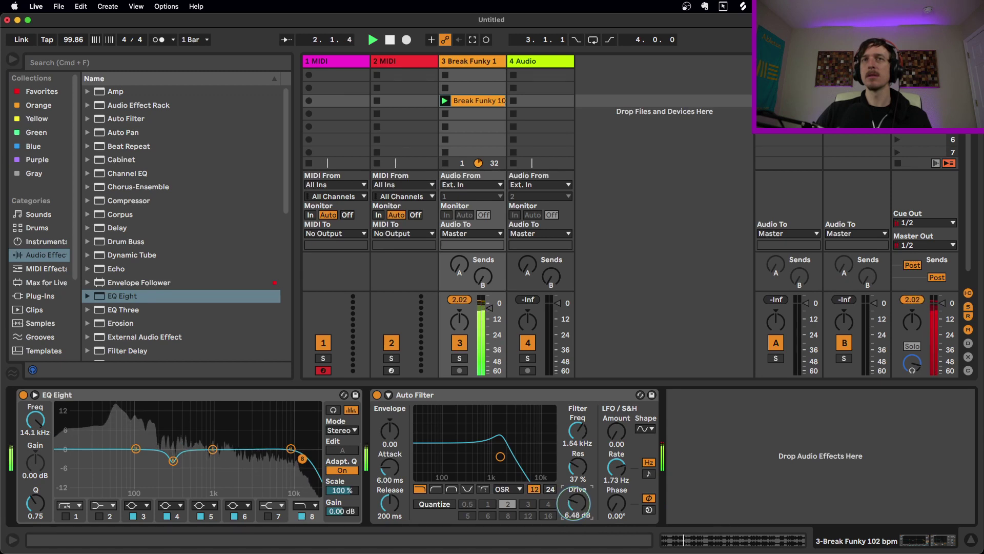
{"action": "key", "text": "space"}
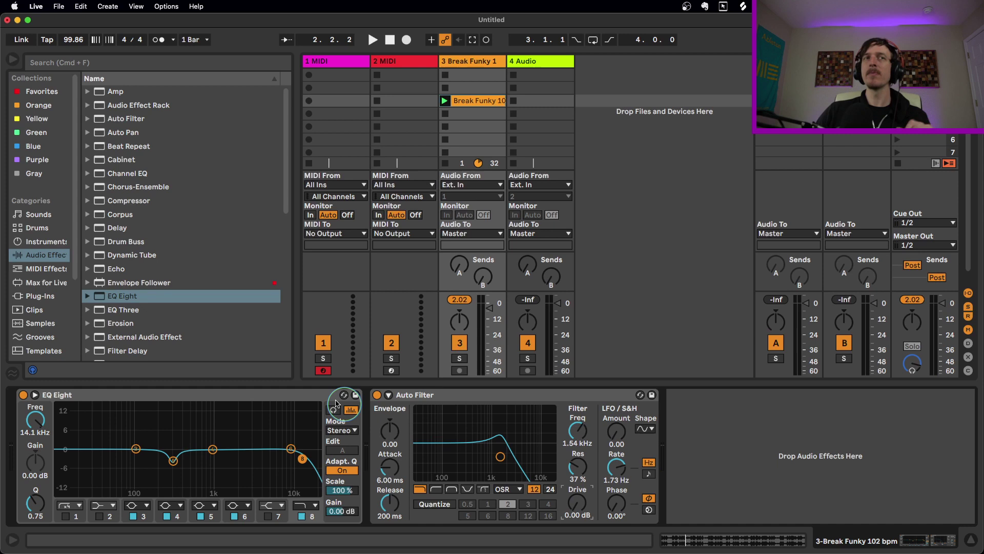
{"action": "left_click", "coordinate": [318, 395]}
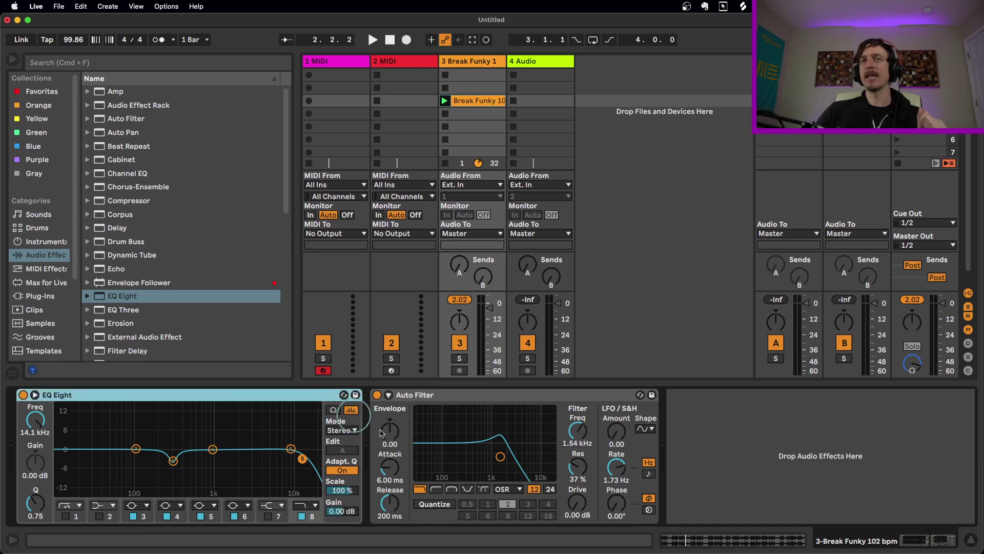
Step: Switch the Auto Filter circuit to Clean, then pull cutoff to 1.44 kHz and resonance to 15%
{"action": "left_click", "coordinate": [520, 492]}
{"action": "left_click", "coordinate": [509, 501]}
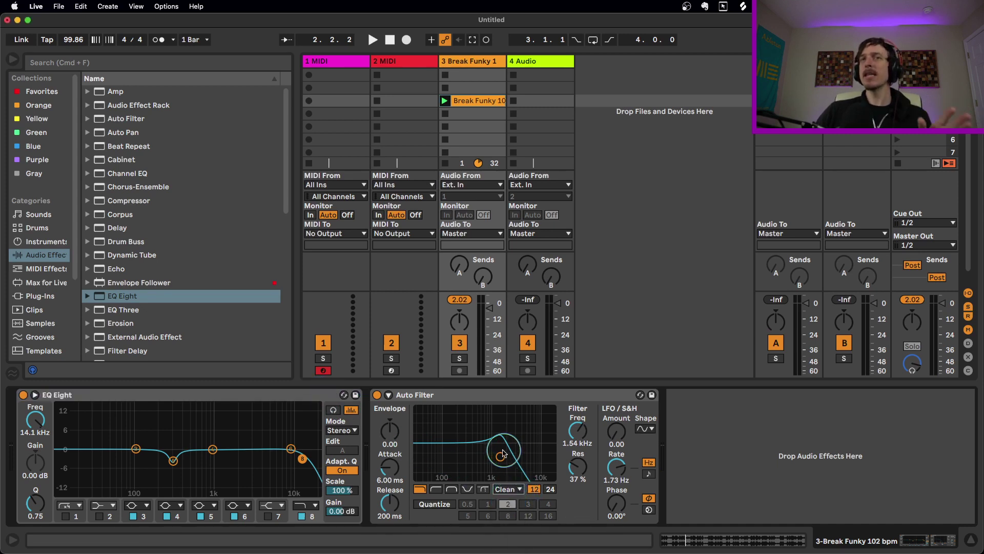
{"action": "left_click_drag", "start_coordinate": [500, 456], "coordinate": [480, 457]}
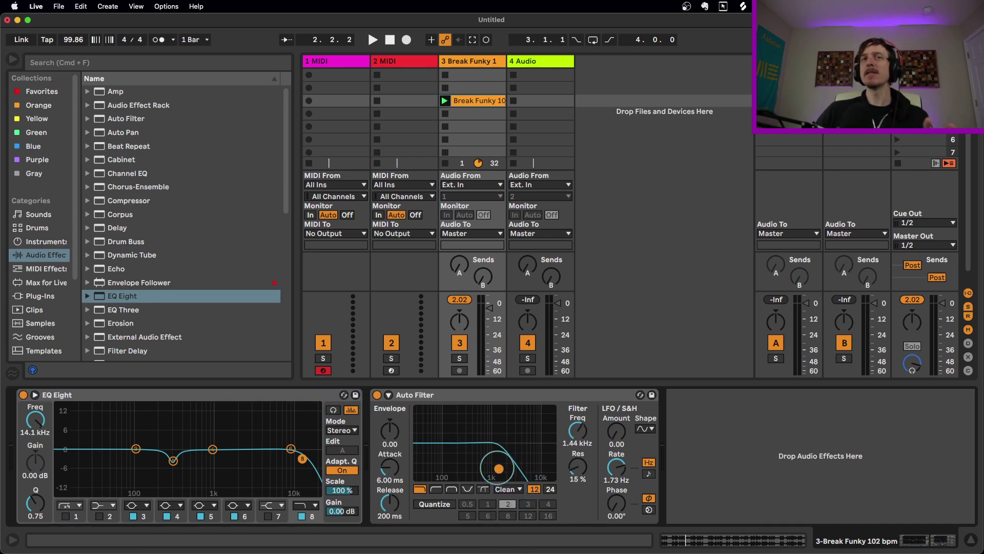
{"action": "left_click", "coordinate": [269, 398]}
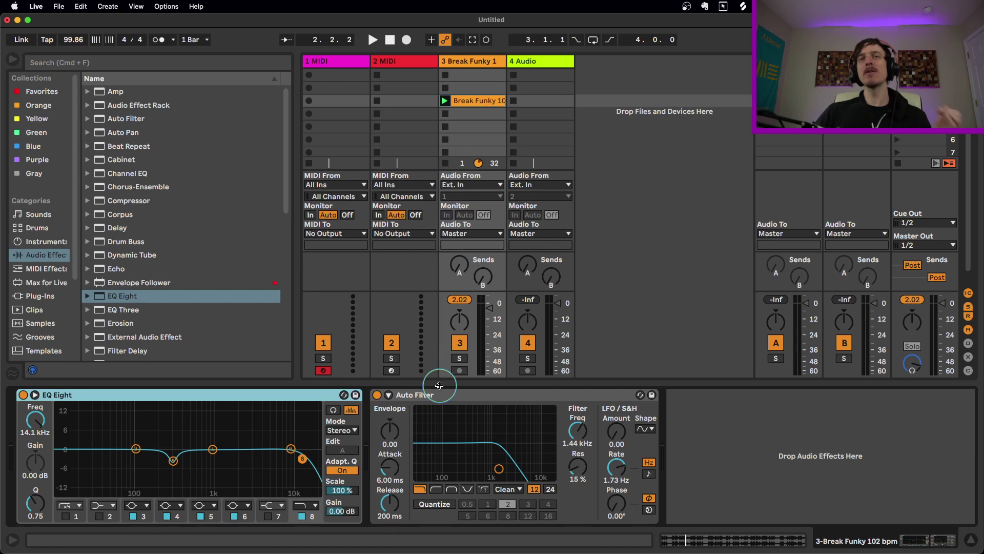
{"action": "left_click", "coordinate": [488, 398]}
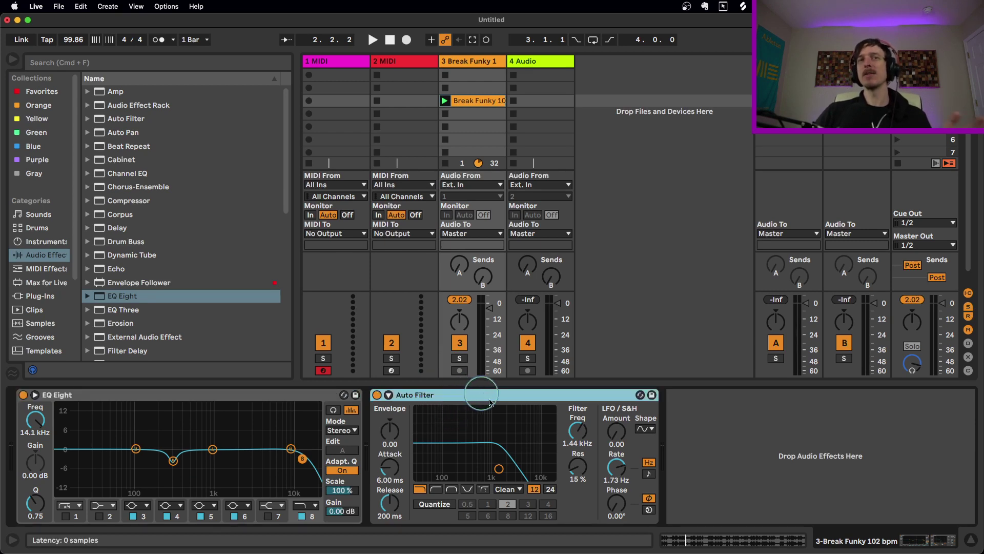